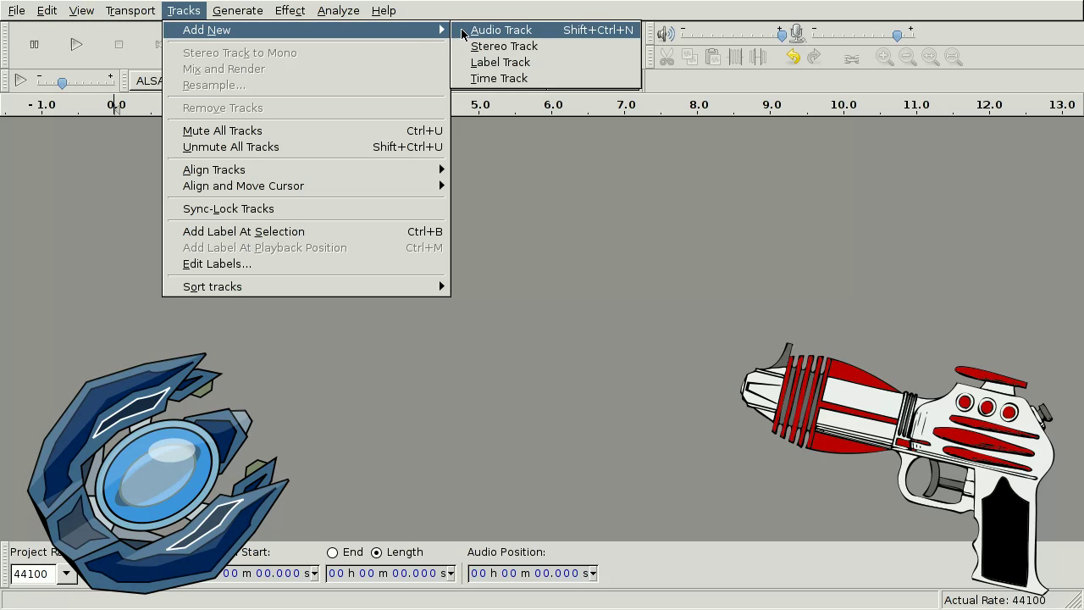
# - Add a mono audio track and choose the Sawtooth waveform for a new chirp
pyautogui.click(501, 30)
pyautogui.click(254, 18)
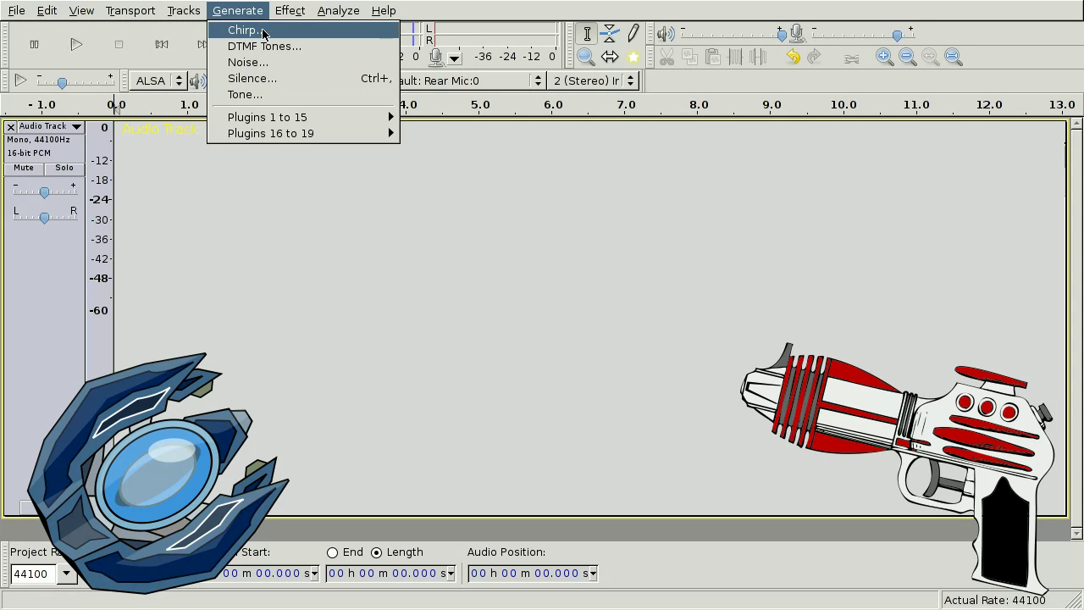
pyautogui.click(246, 30)
pyautogui.click(578, 225)
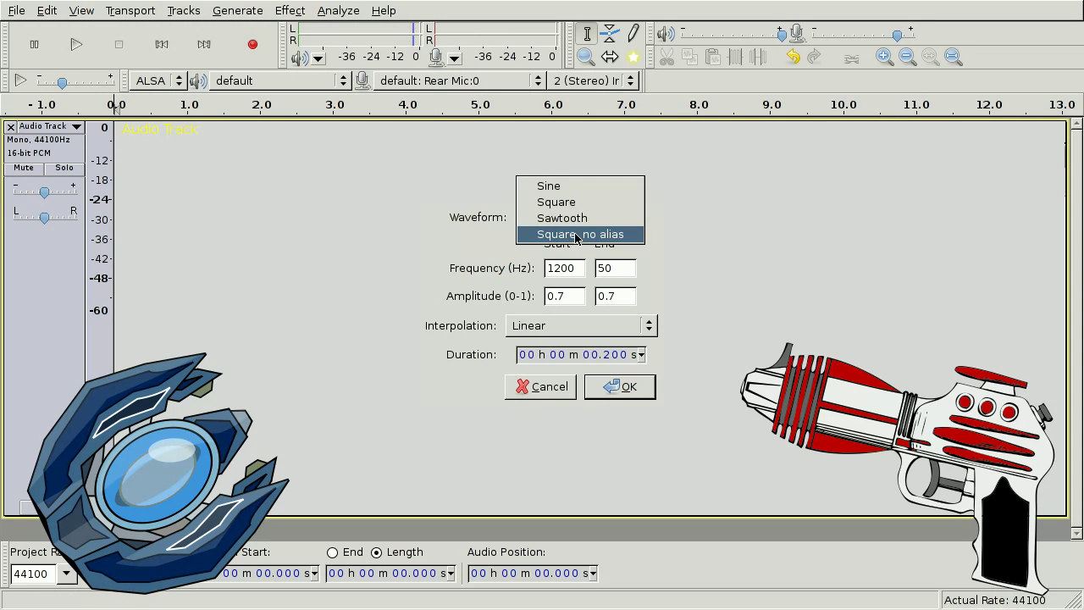
pyautogui.click(571, 217)
# - Generate the chirp from 1200 to 50 Hz at amplitude 0.7 with linear interpolation and 0.200 s duration, and play it
pyautogui.doubleClick(563, 268)
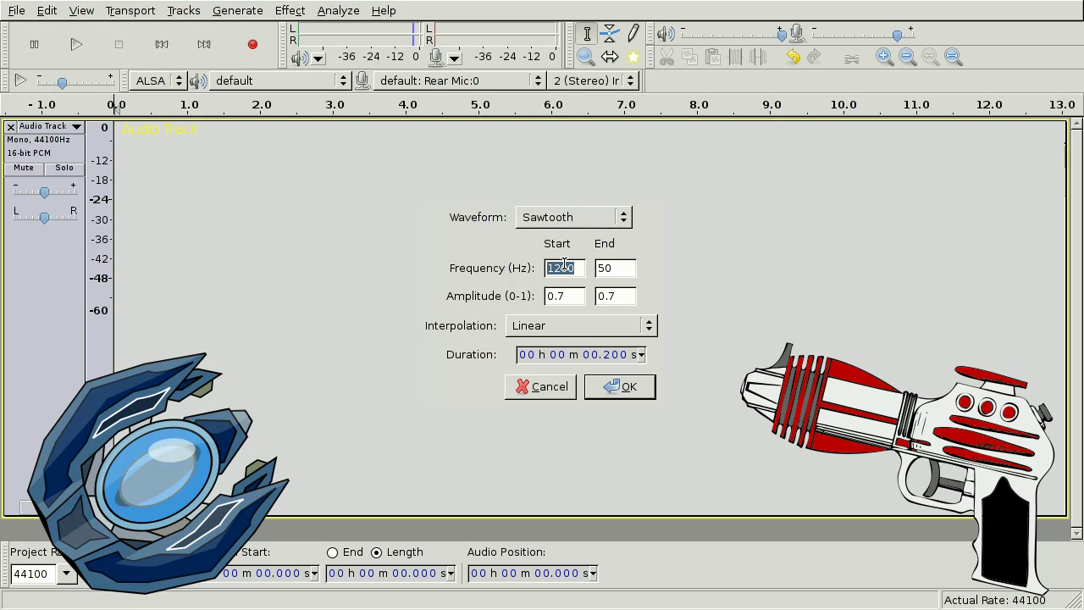
pyautogui.write('12')
pyautogui.press('Tab')
pyautogui.write('0.7')
pyautogui.press('Tab')
pyautogui.write('0.7')
pyautogui.press('Tab')
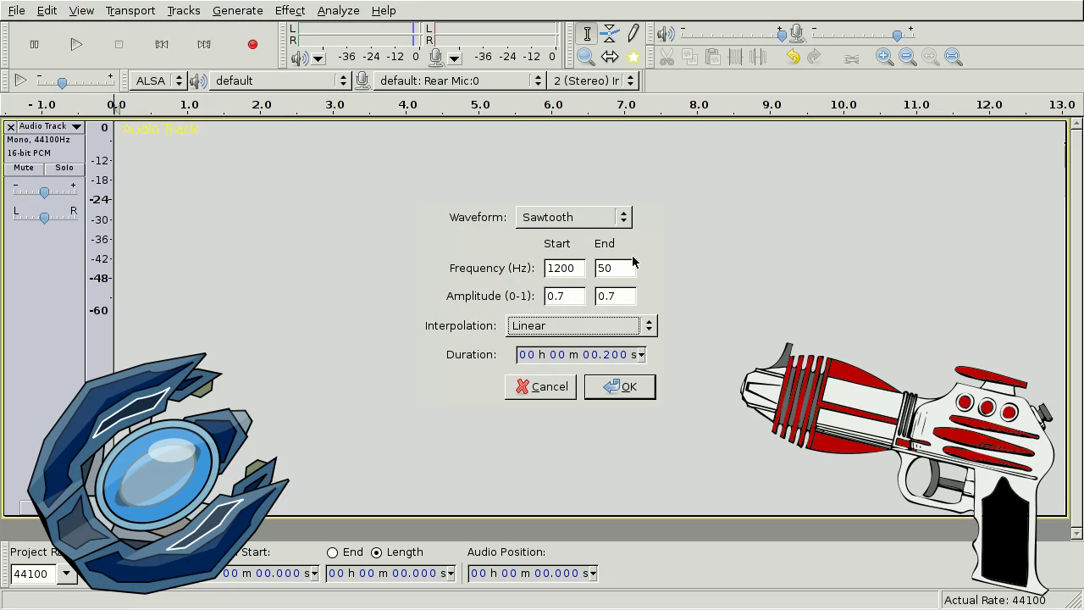
pyautogui.click(607, 356)
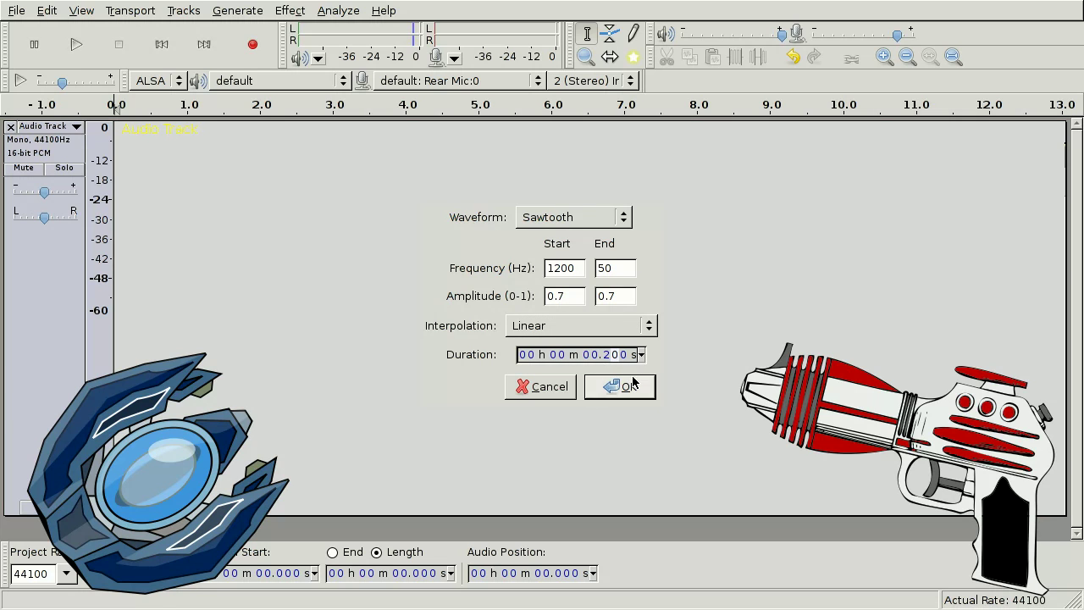
pyautogui.click(623, 386)
pyautogui.press('space')
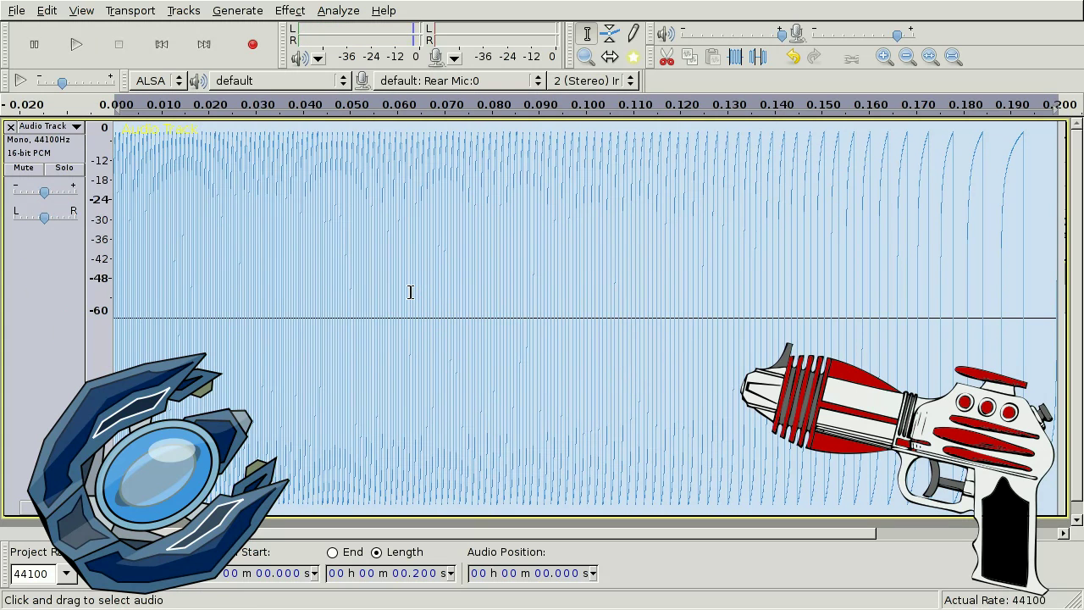
# - Duplicate the chirp onto a second track and cut the audio out of that second track
pyautogui.click(56, 11)
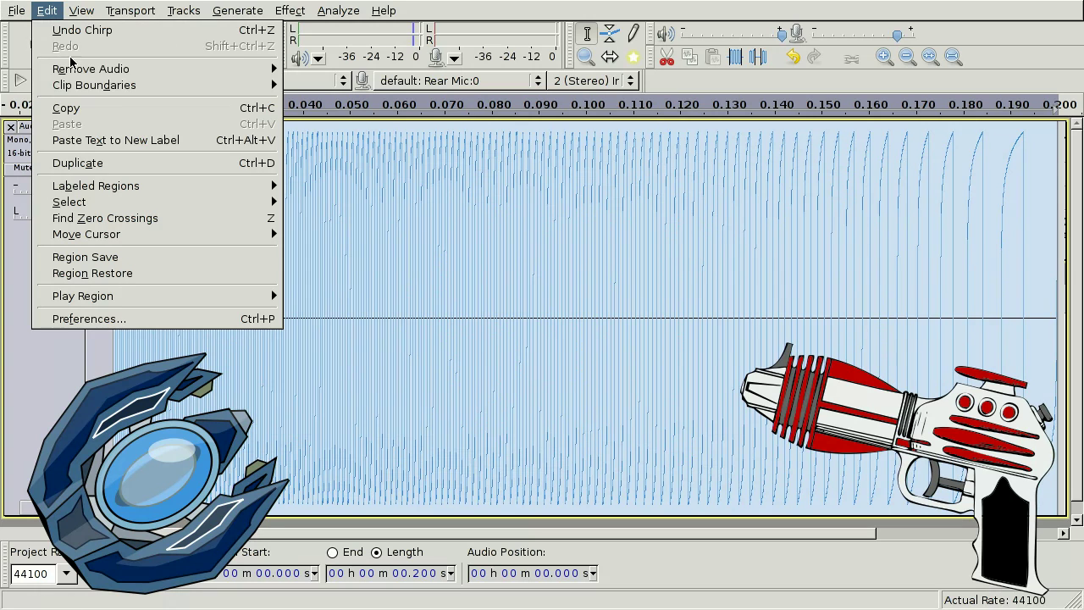
pyautogui.click(78, 162)
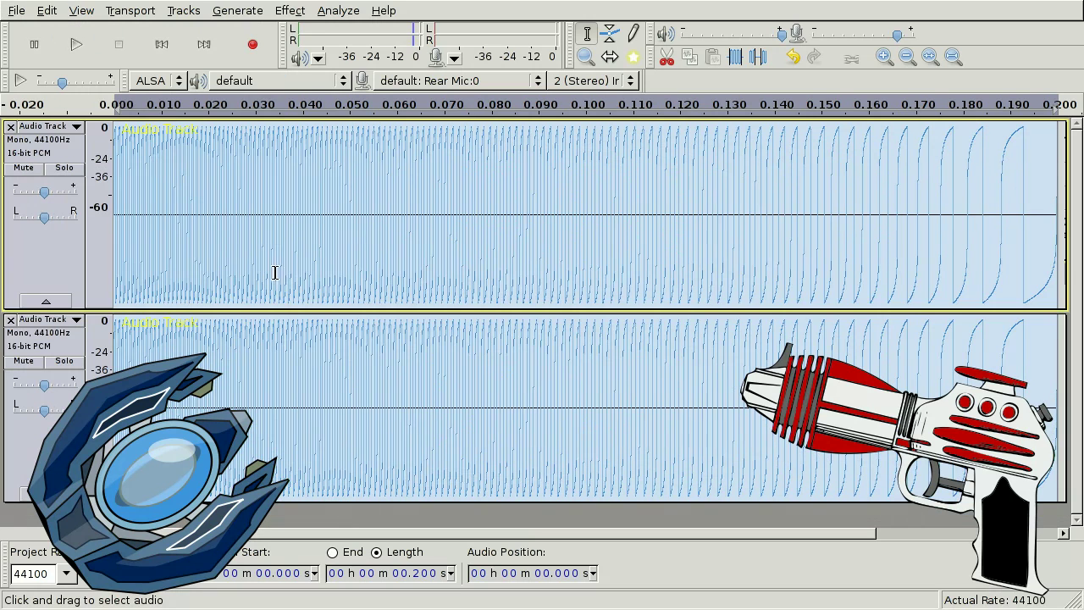
pyautogui.doubleClick(395, 361)
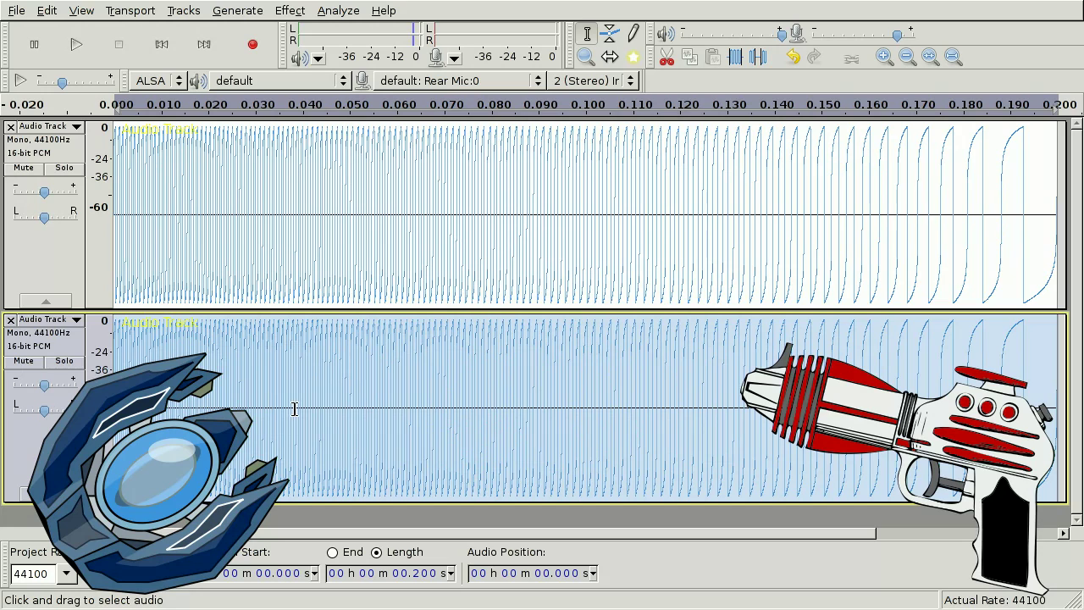
pyautogui.press('Delete')
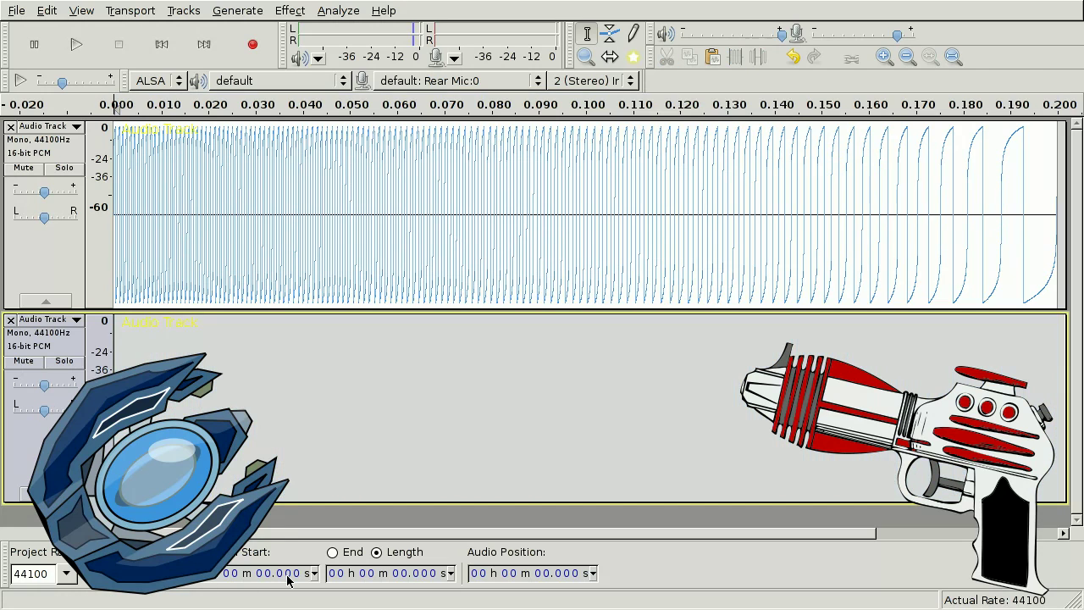
# - Paste the chirp into the second track starting at 0.015 s
pyautogui.click(286, 574)
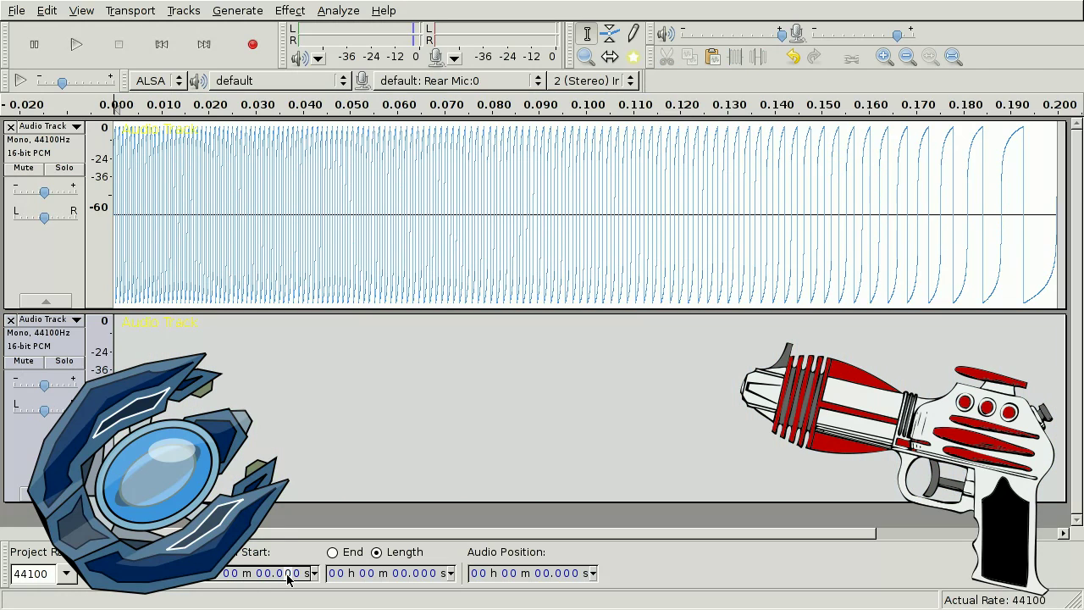
pyautogui.write('15')
pyautogui.hotkey('ctrl', 'v')
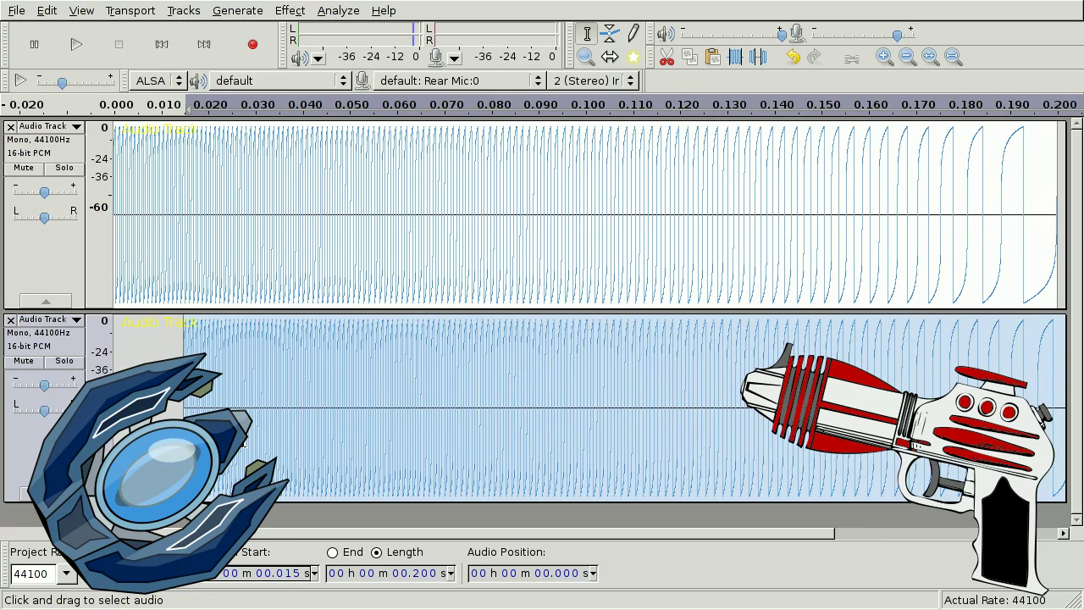
# - Delete the first 0.015 s from both tracks, up to where the delayed chirp begins
pyautogui.hotkey('ctrl', '3')
pyautogui.hotkey('ctrl', 'a')
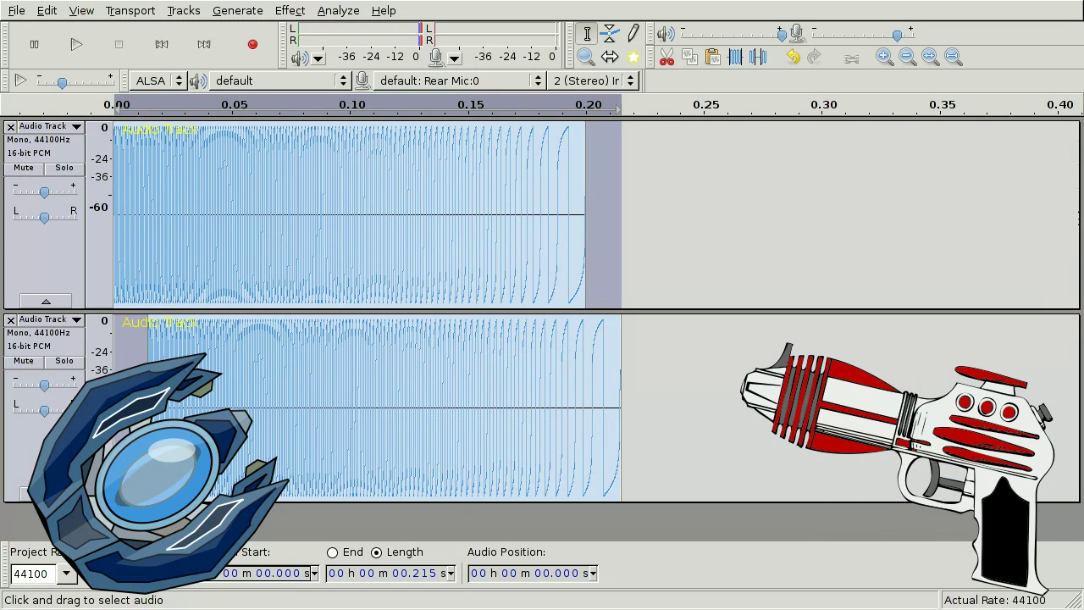
pyautogui.click(150, 334)
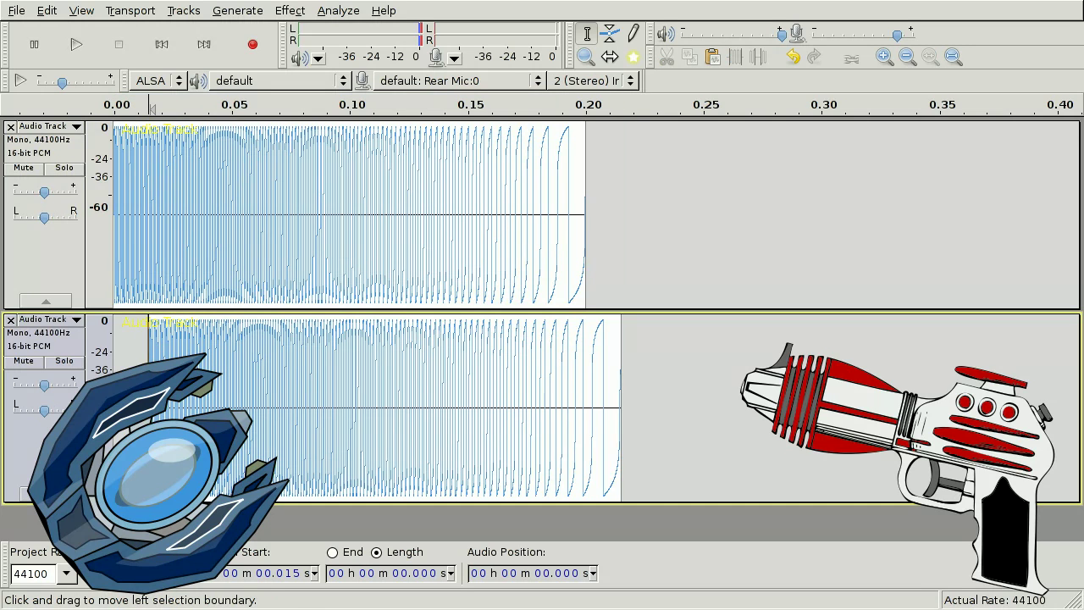
pyautogui.moveTo(151, 334); pyautogui.dragTo(80, 211)
pyautogui.press('Delete')
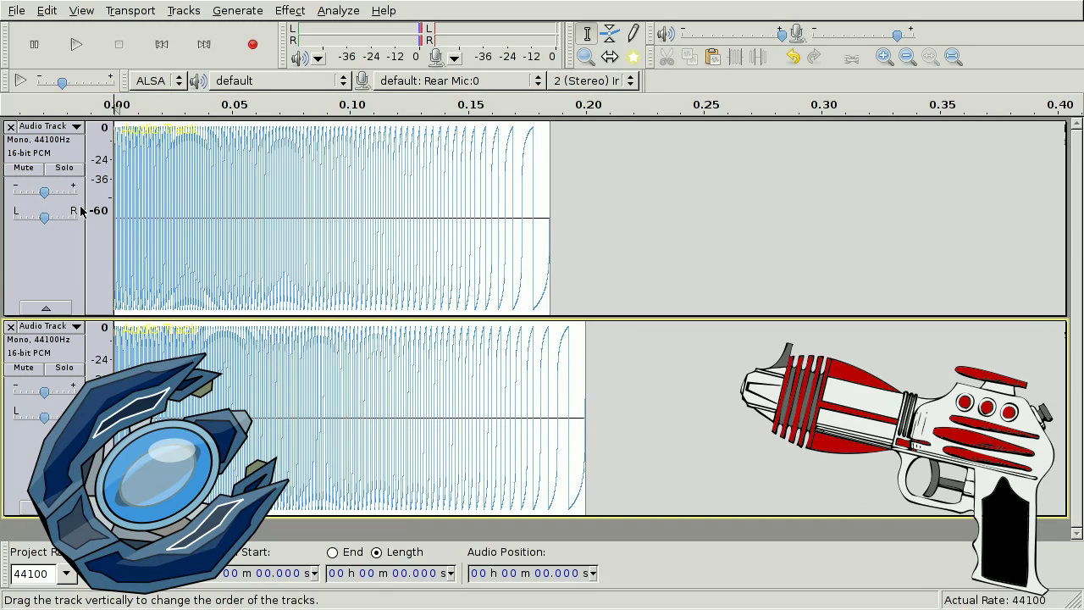
# - Select both chirp tracks and mix and render them into a single track
pyautogui.doubleClick(504, 307)
pyautogui.hotkey('ctrl', 'a')
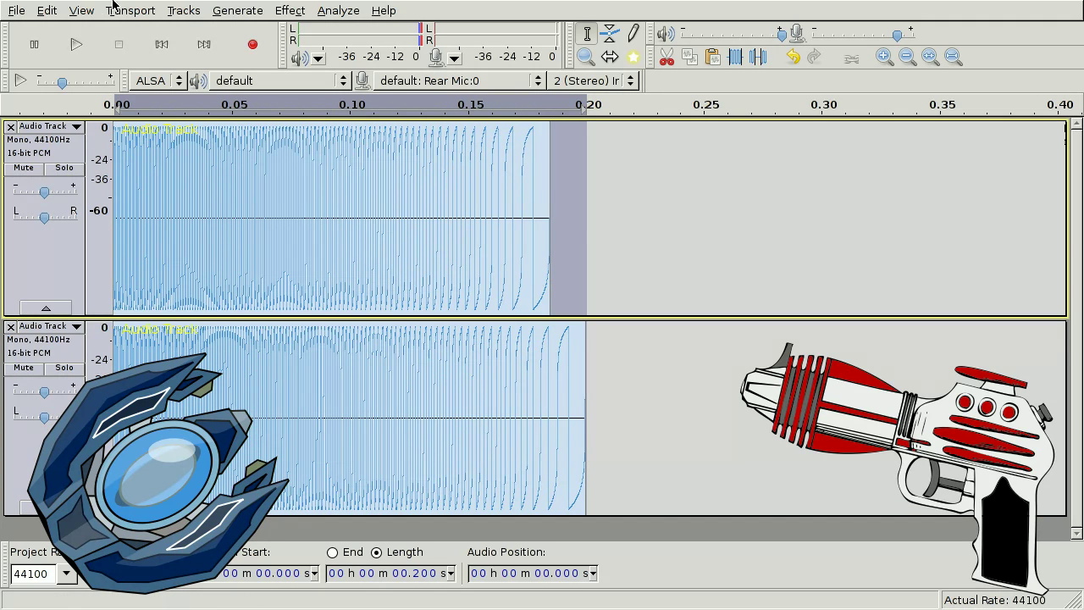
pyautogui.click(195, 12)
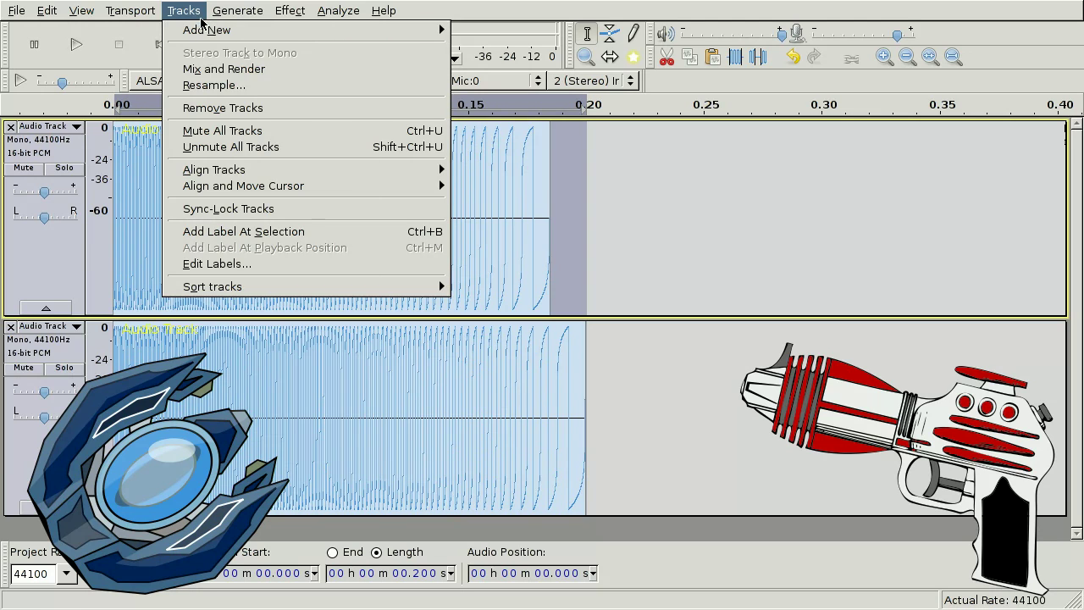
pyautogui.click(225, 69)
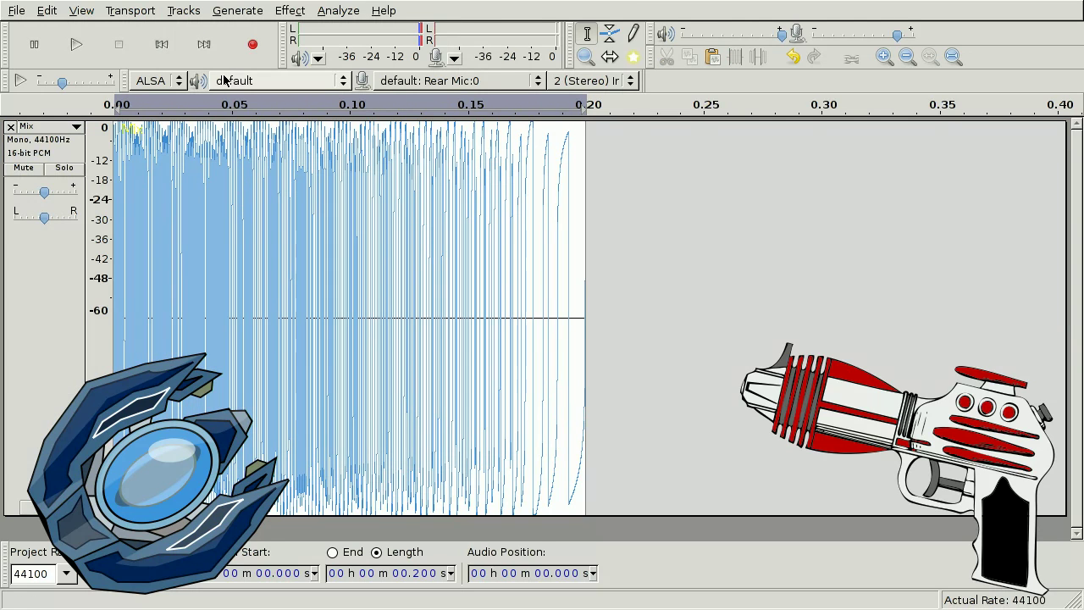
# - Start a Phaser effect on the whole mixed track, with Dry/Wet 200 and LFO frequency 0.7 Hz
pyautogui.hotkey('ctrl', 'a')
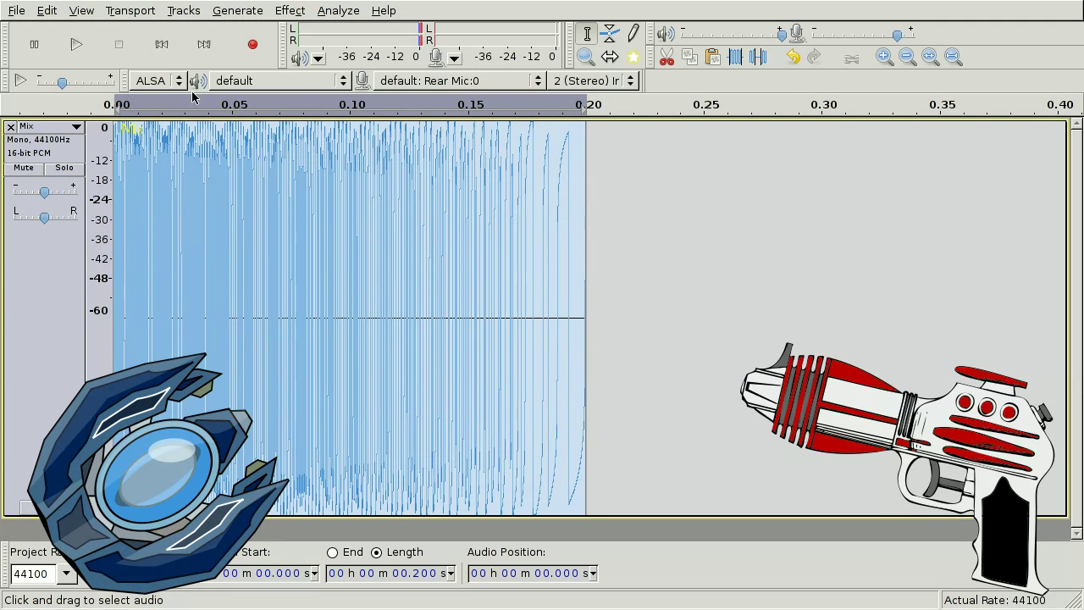
pyautogui.click(284, 12)
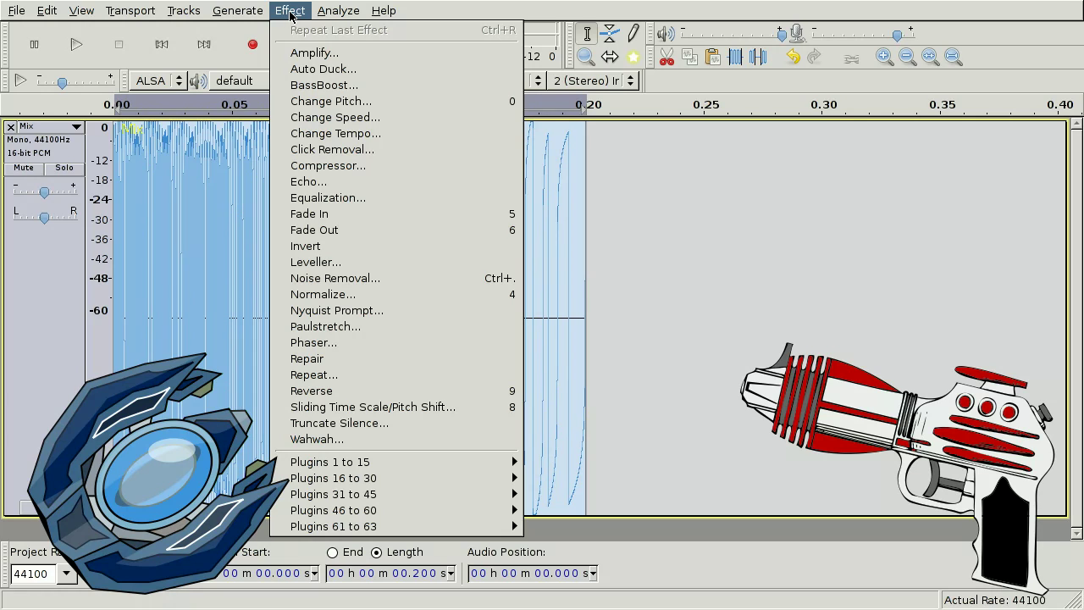
pyautogui.click(373, 343)
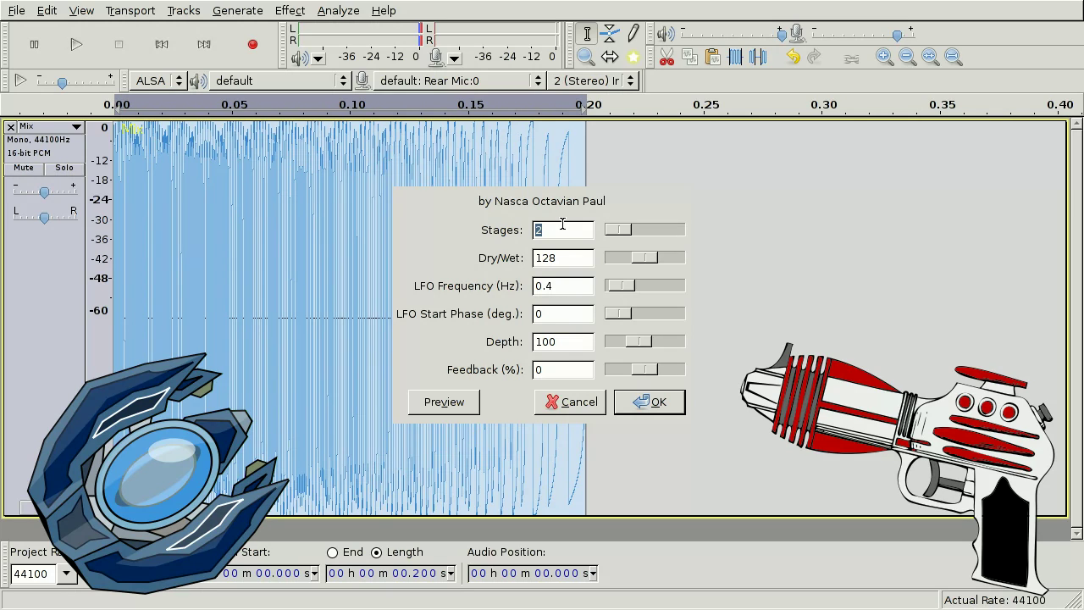
pyautogui.press('Tab')
pyautogui.press('Tab')
pyautogui.write('200')
pyautogui.press('Tab')
pyautogui.press('Tab')
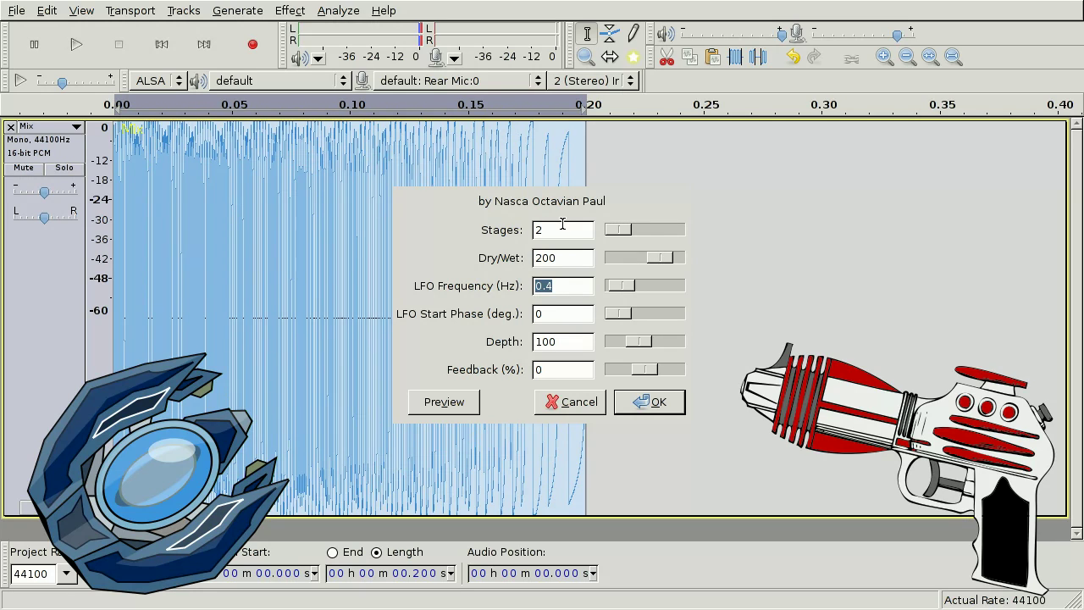
pyautogui.write('0.7')
pyautogui.press('Tab')
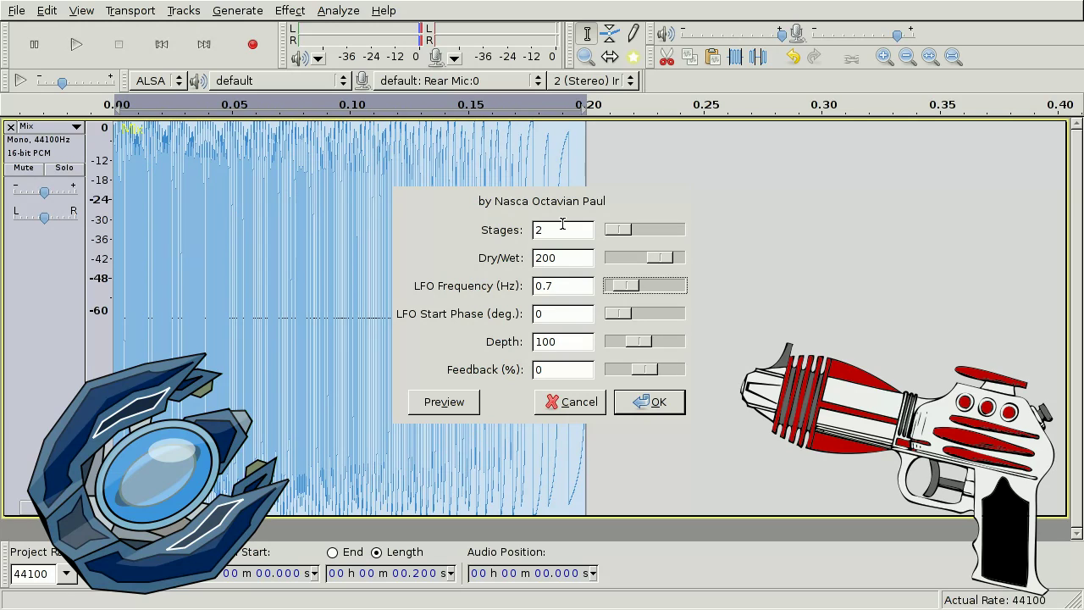
# - Set the phaser's depth to 70 and apply the effect to the mix
pyautogui.press('Tab')
pyautogui.press('Tab')
pyautogui.press('Tab')
pyautogui.write('70')
pyautogui.press('Tab')
pyautogui.press('Tab')
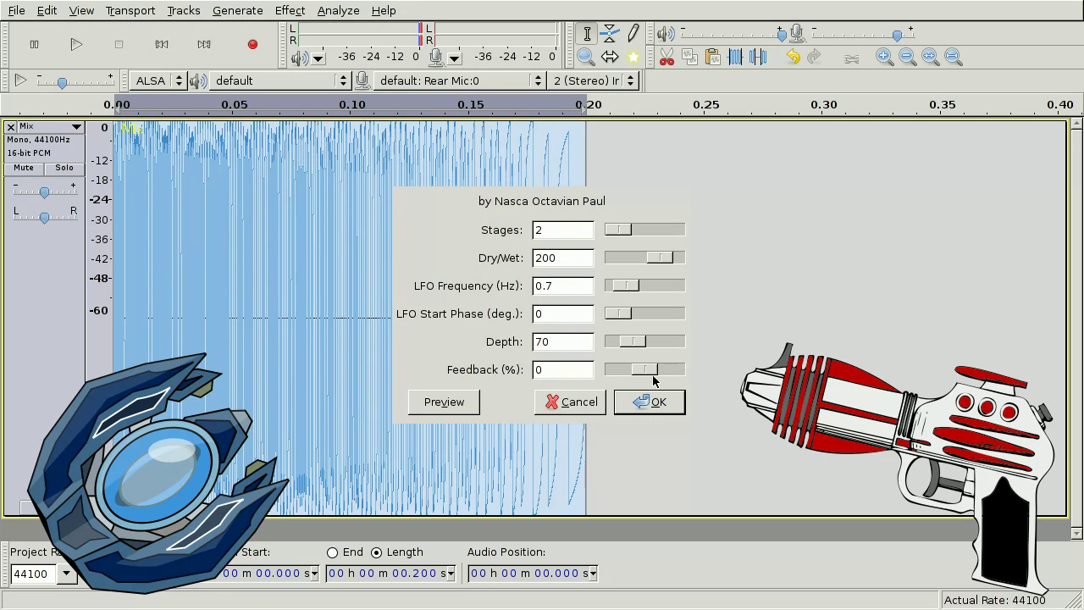
pyautogui.click(675, 405)
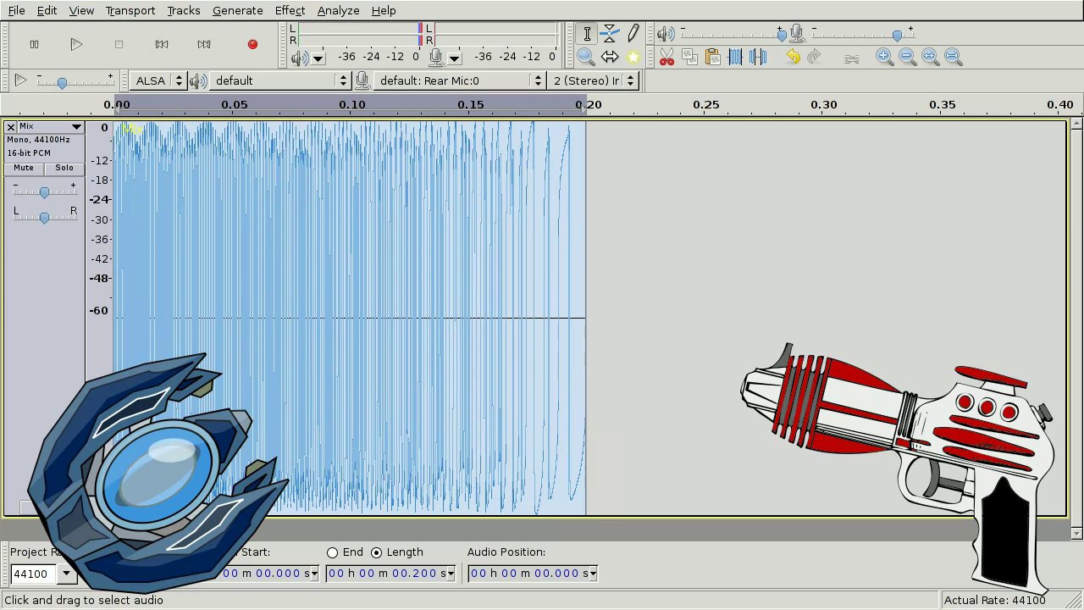
# - Add a second mono audio track below the phased mix
pyautogui.click(237, 10)
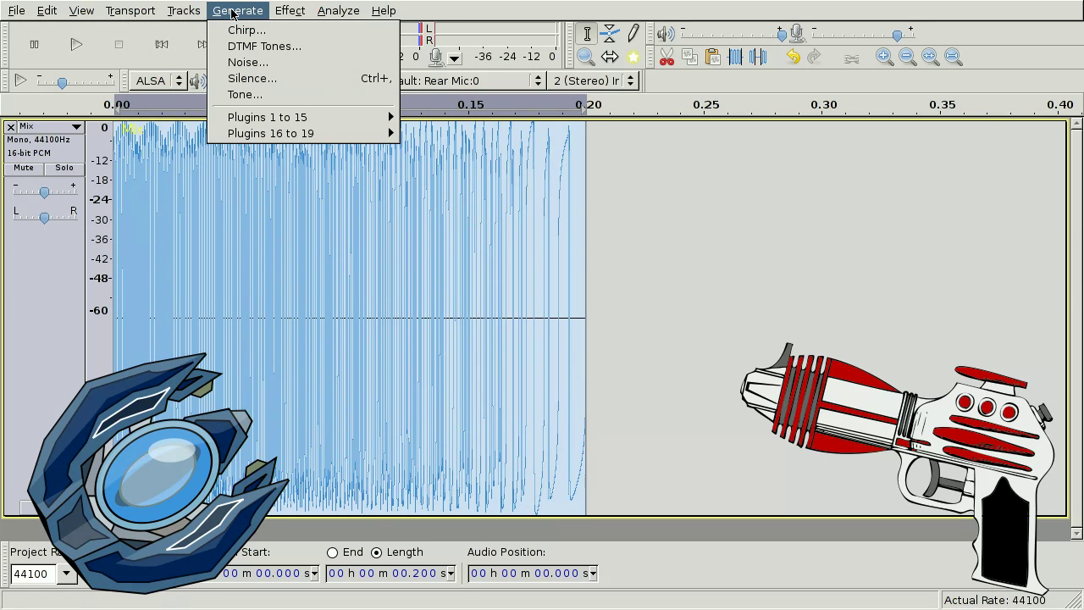
pyautogui.moveTo(183, 10)
pyautogui.moveTo(206, 28)
pyautogui.click(491, 29)
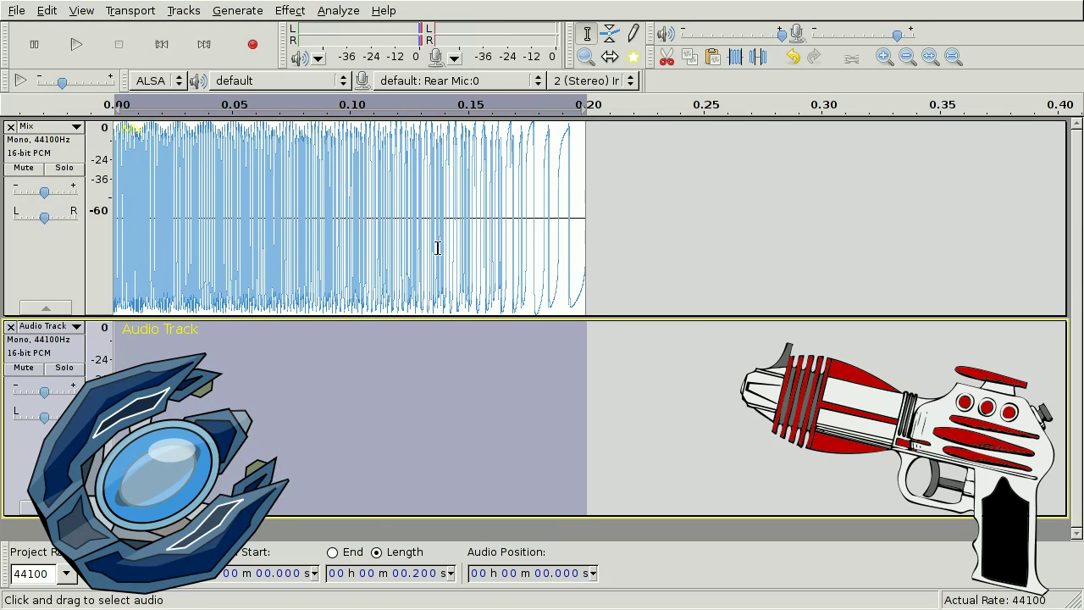
# - Generate white noise with amplitude 0.8 and 0.200 s duration at the start of the new track
pyautogui.click(346, 355)
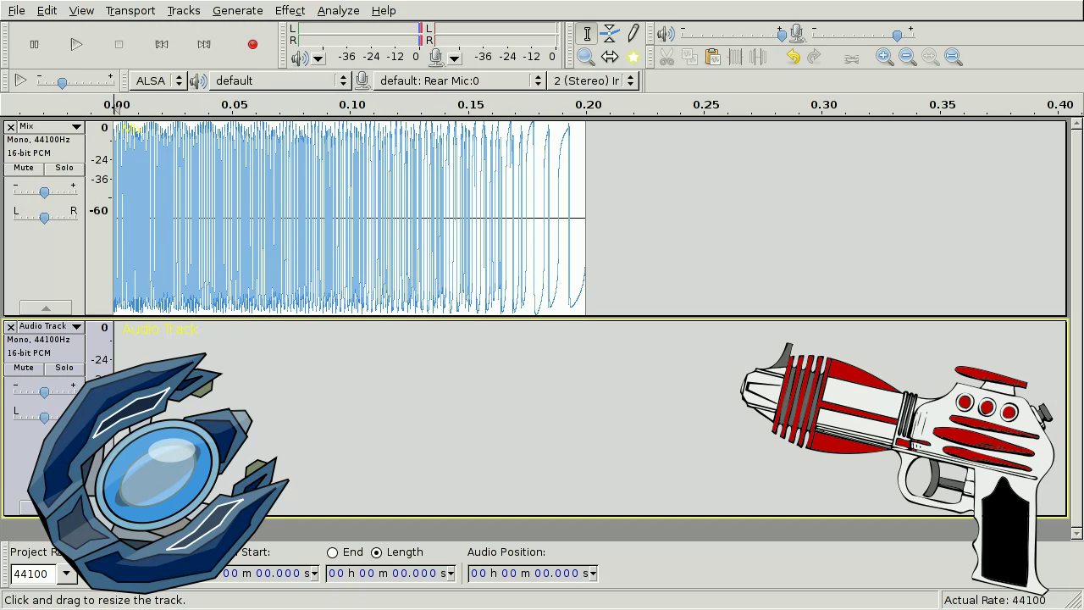
pyautogui.click(290, 11)
pyautogui.moveTo(237, 10)
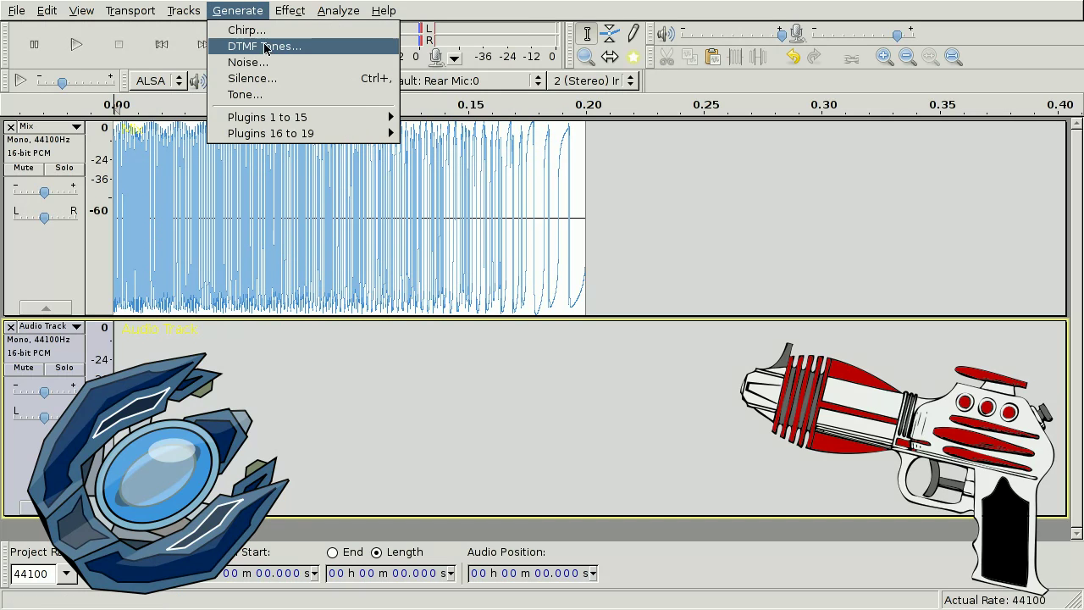
pyautogui.click(280, 69)
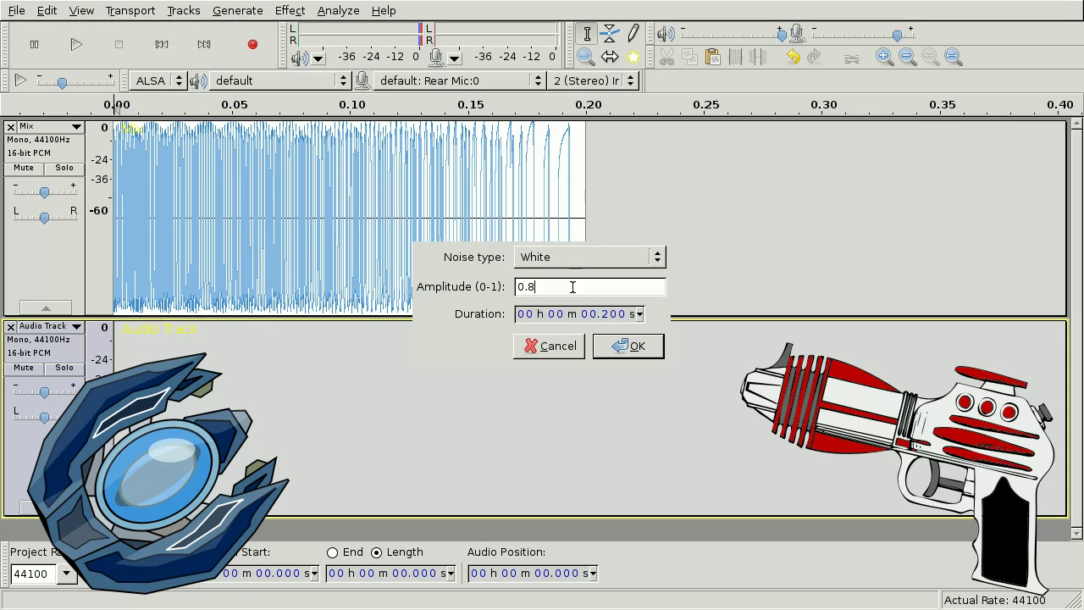
pyautogui.click(607, 318)
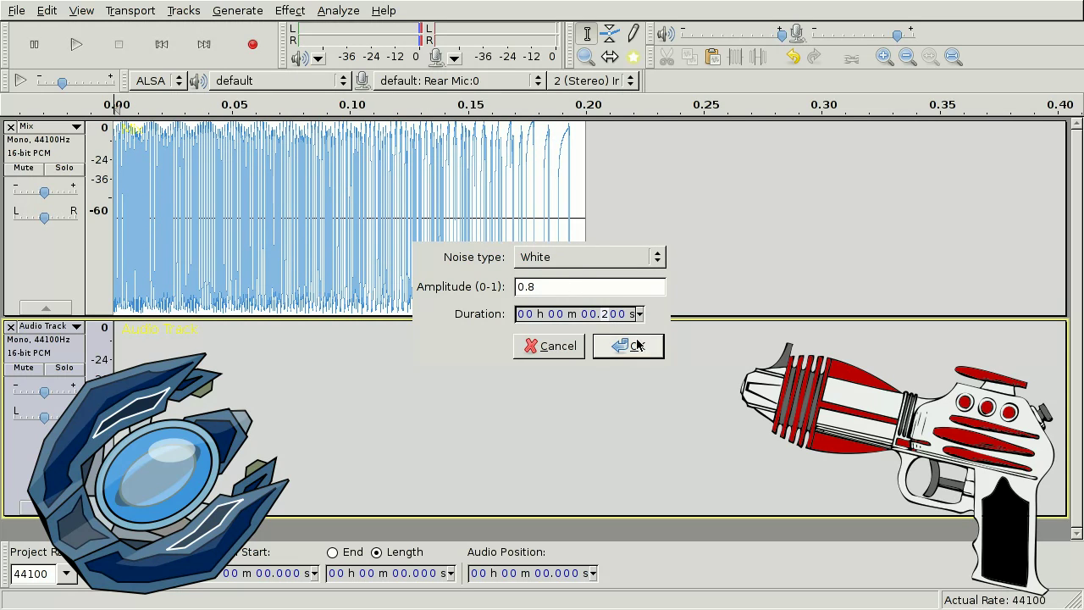
pyautogui.click(628, 346)
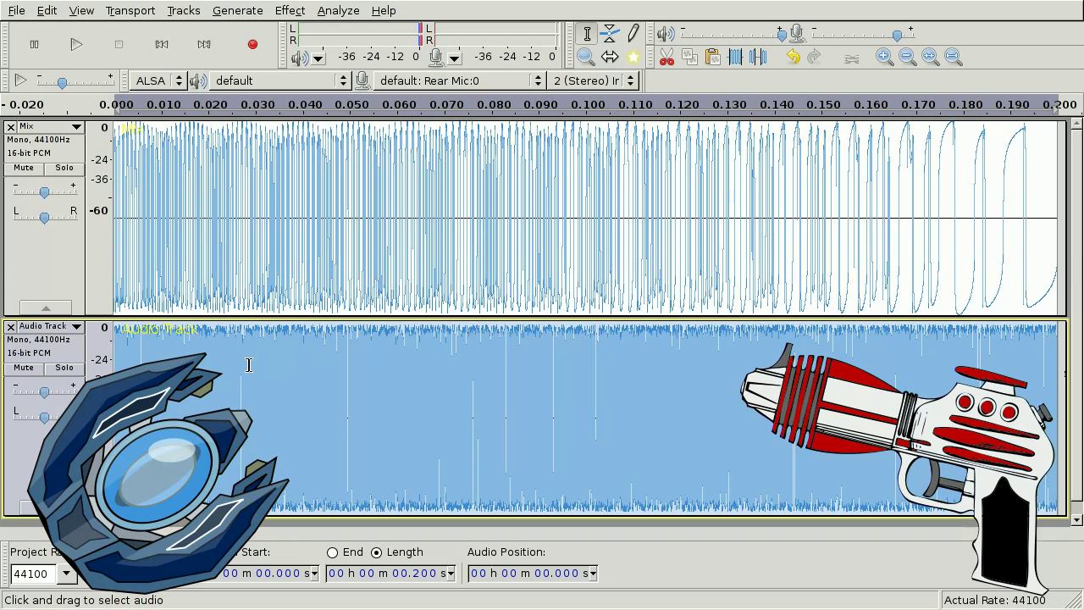
# - Apply a Fade Out to the full 0.200 s of white noise on the second track
pyautogui.scroll(-1, 246, 366)
pyautogui.scroll(2, 604, 350)
pyautogui.scroll(-2, 590, 349)
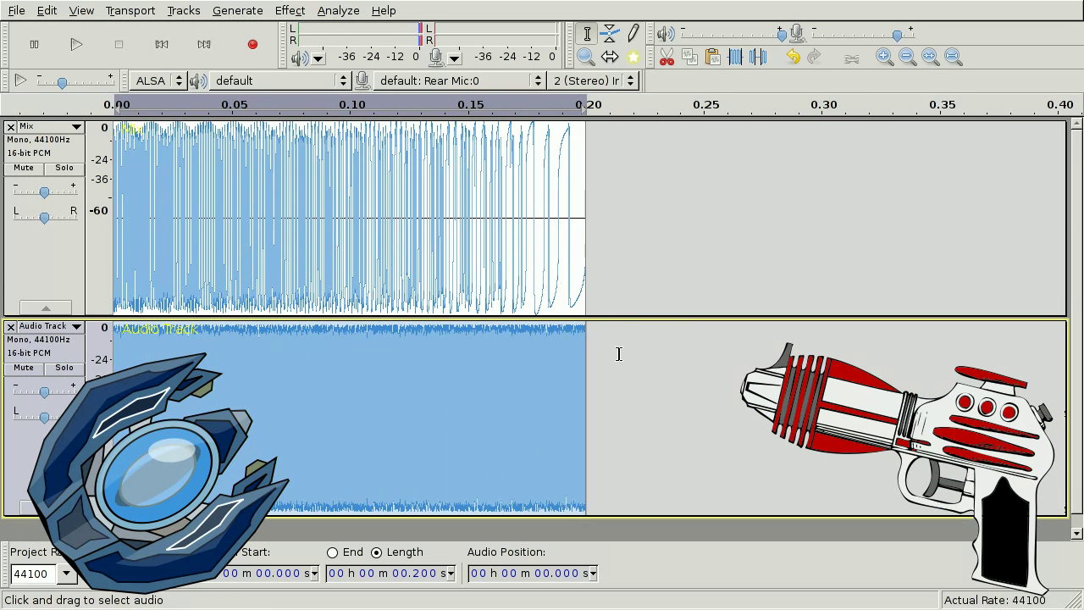
pyautogui.hotkey('ctrl', 'f')
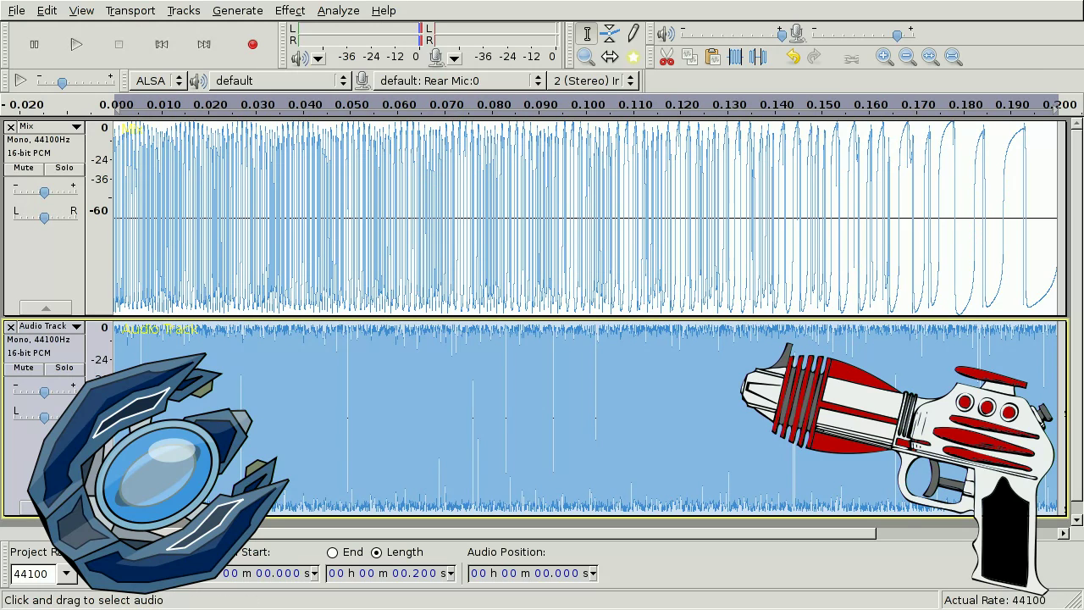
pyautogui.click(290, 10)
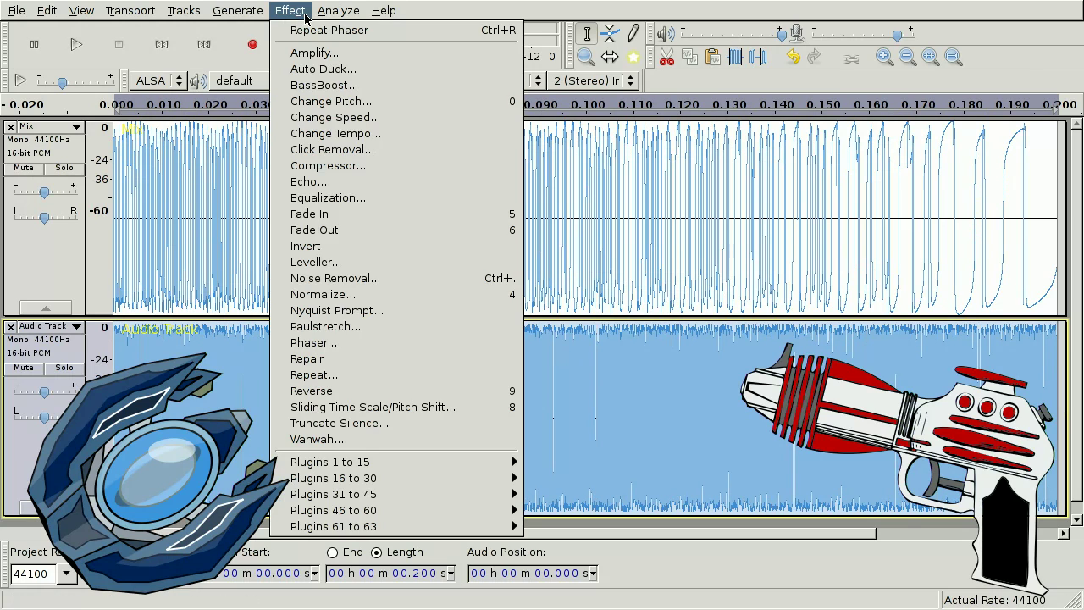
pyautogui.click(406, 240)
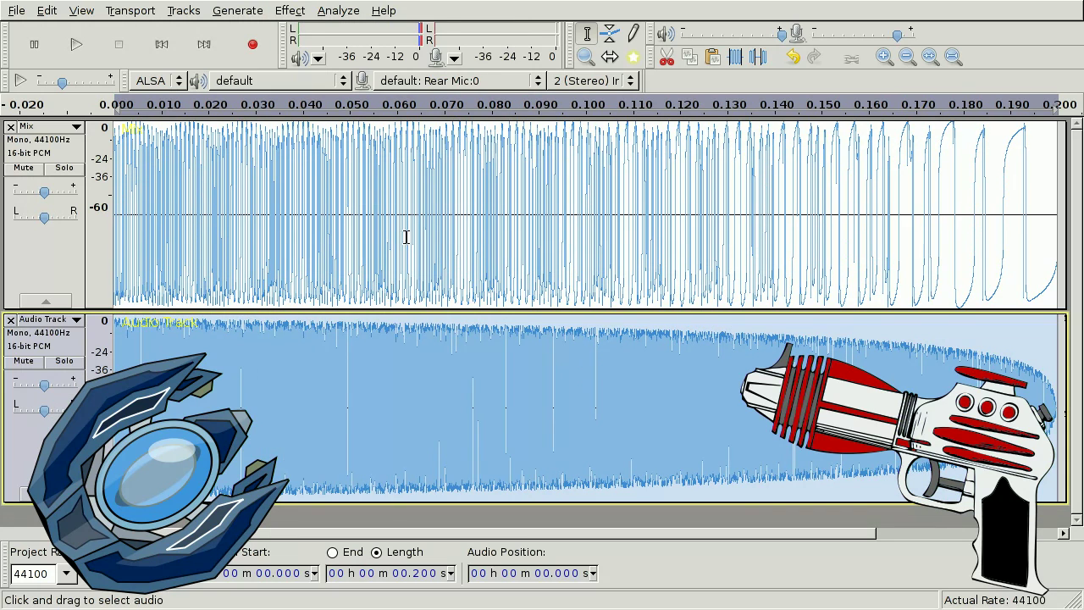
# - Duplicate the faded noise track and apply another Fade Out to the whole copy
pyautogui.click(82, 10)
pyautogui.moveTo(25, 13)
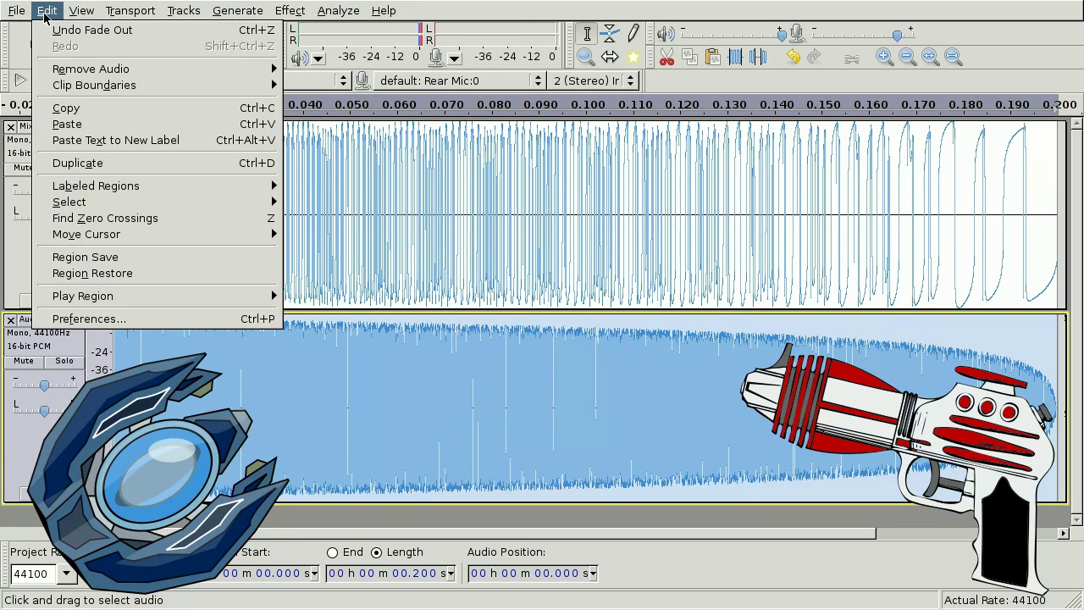
pyautogui.click(118, 165)
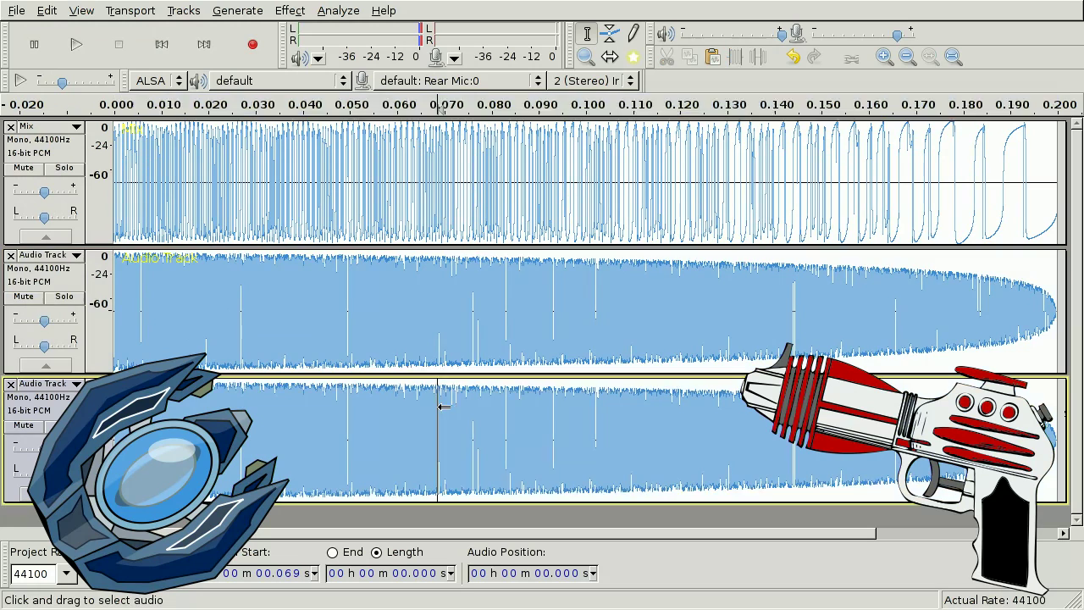
pyautogui.doubleClick(436, 407)
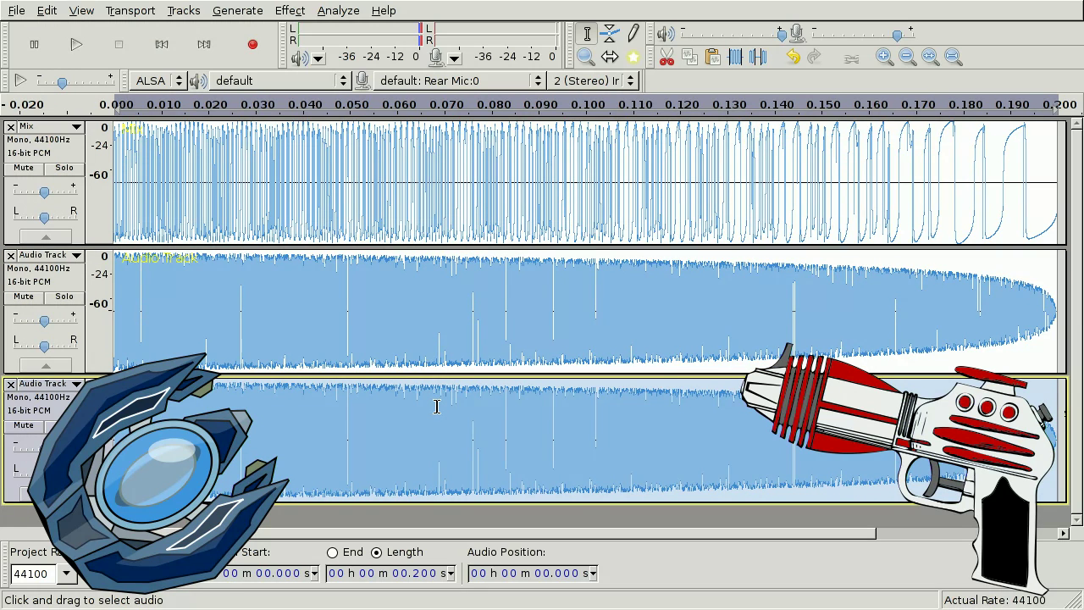
pyautogui.click(292, 10)
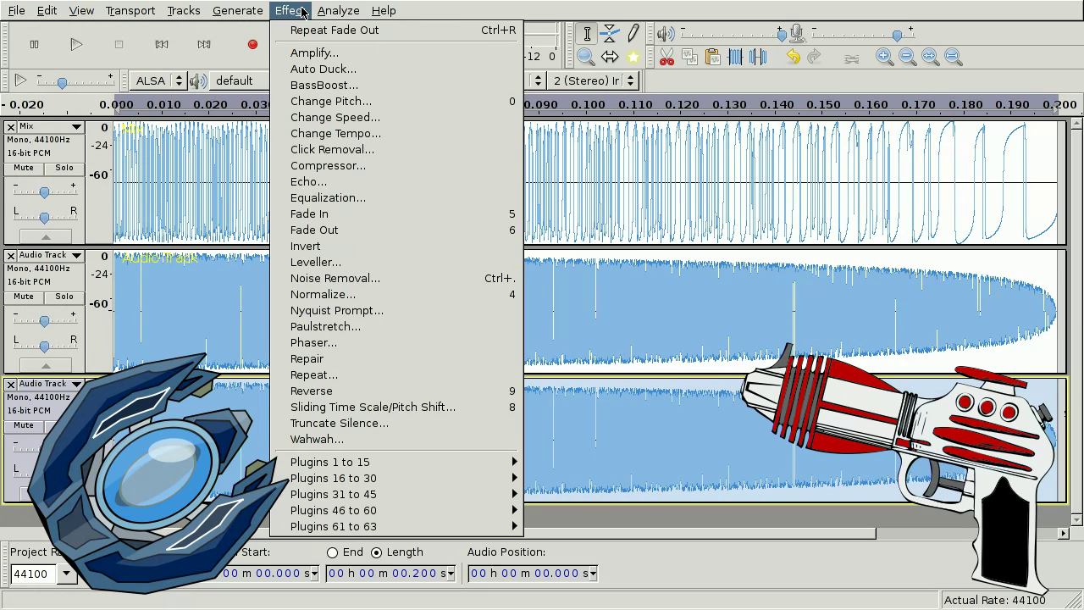
pyautogui.click(340, 230)
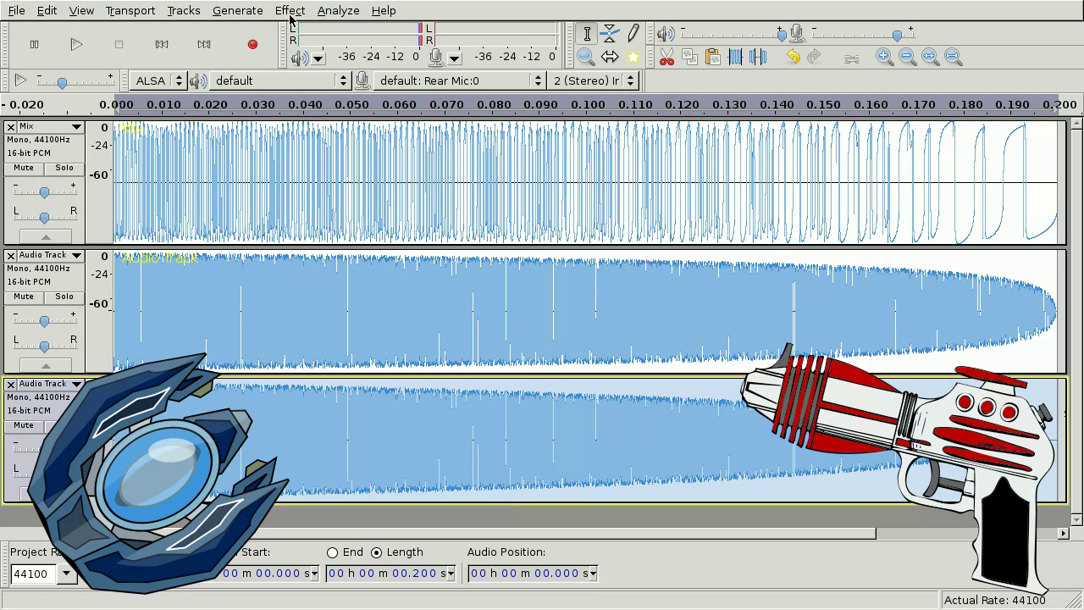
# - Speed up the duplicated noise with Change Speed, using a percent change of 111
pyautogui.click(289, 12)
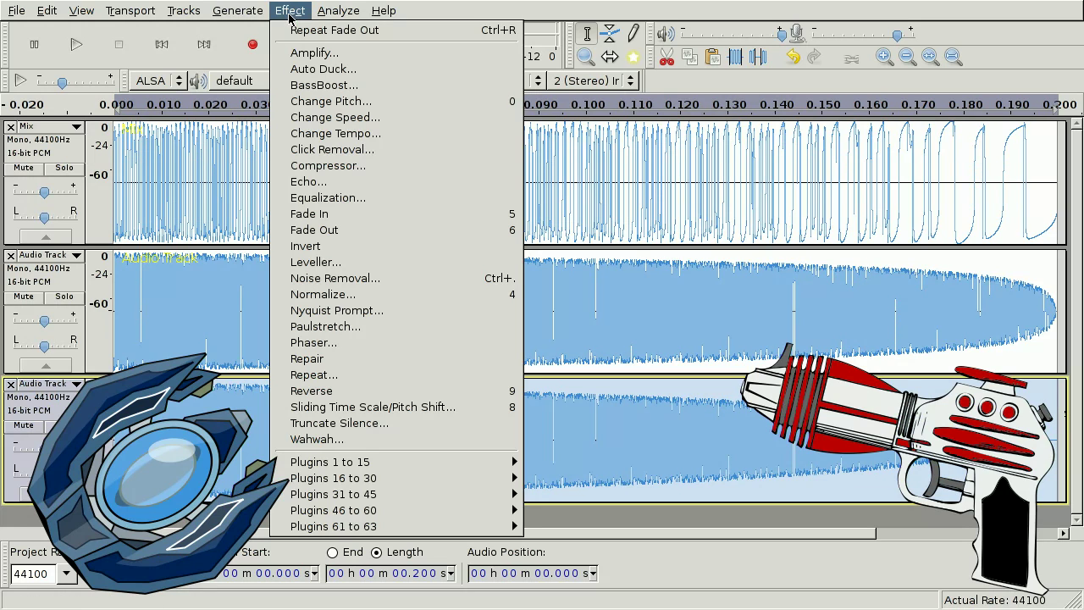
pyautogui.click(372, 116)
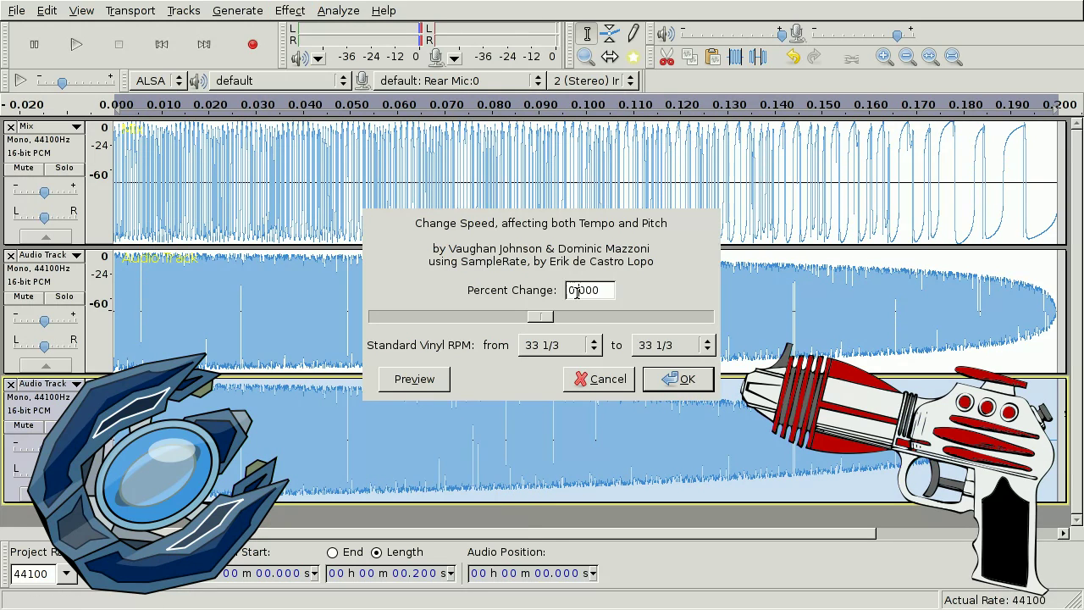
pyautogui.doubleClick(577, 291)
pyautogui.write('111')
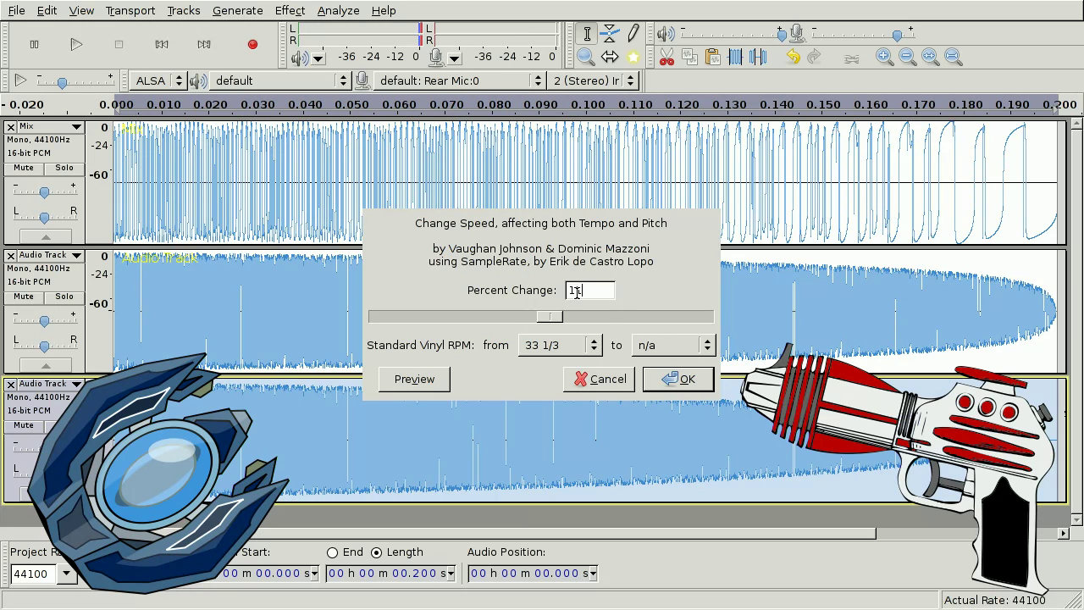
pyautogui.click(677, 379)
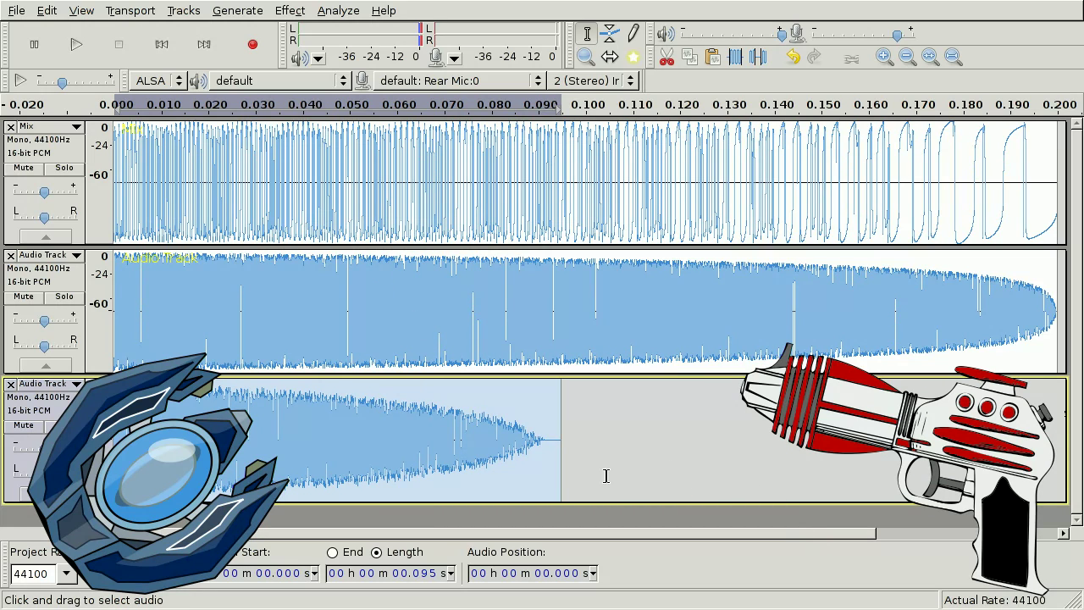
# - Duplicate the sped-up noise to a fourth track and apply a Fade Out to that copy
pyautogui.click(83, 11)
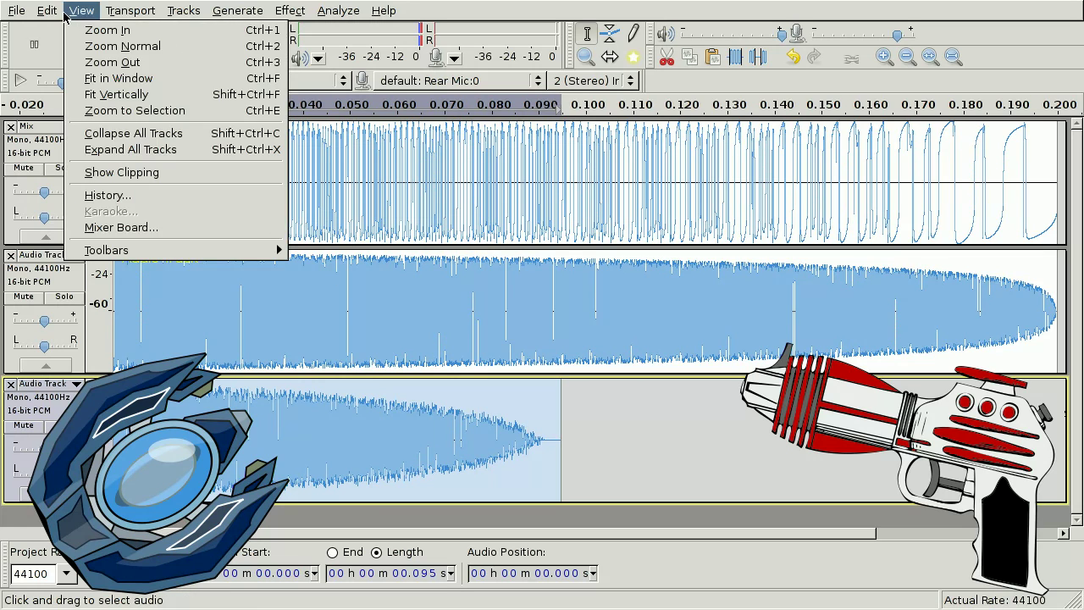
pyautogui.moveTo(46, 10)
pyautogui.click(121, 164)
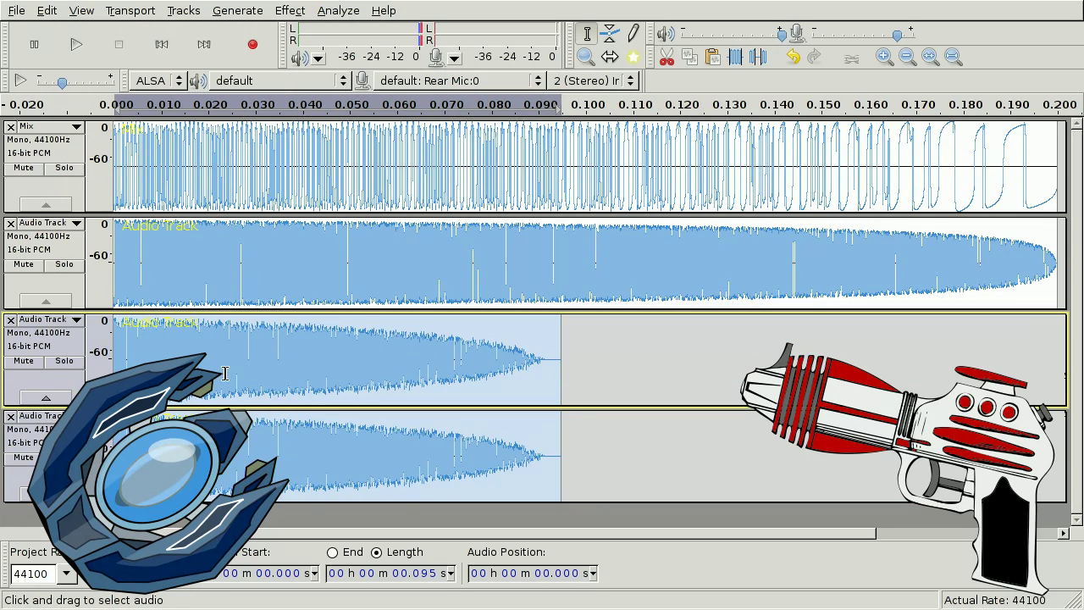
pyautogui.click(287, 10)
pyautogui.click(366, 232)
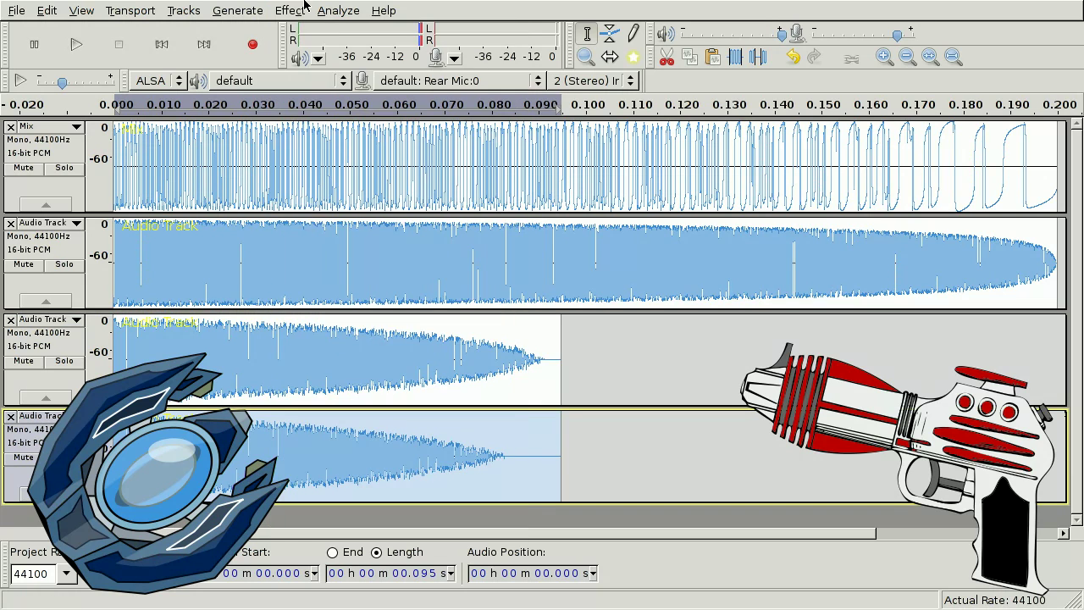
# - Apply Change Speed to the fourth track's noise, keeping the 111 percent change
pyautogui.click(302, 8)
pyautogui.click(355, 119)
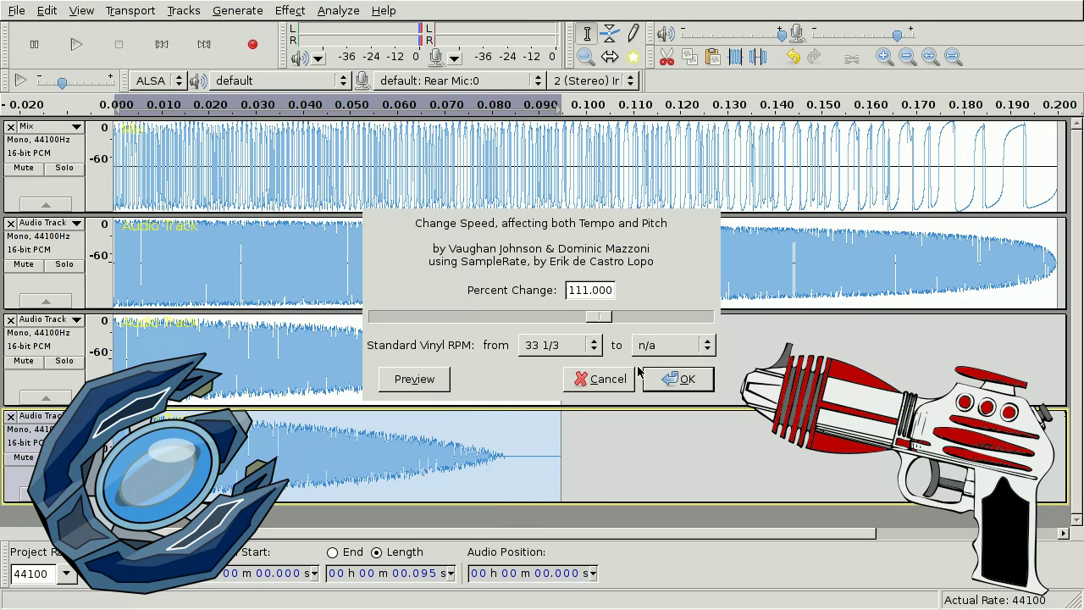
pyautogui.click(682, 379)
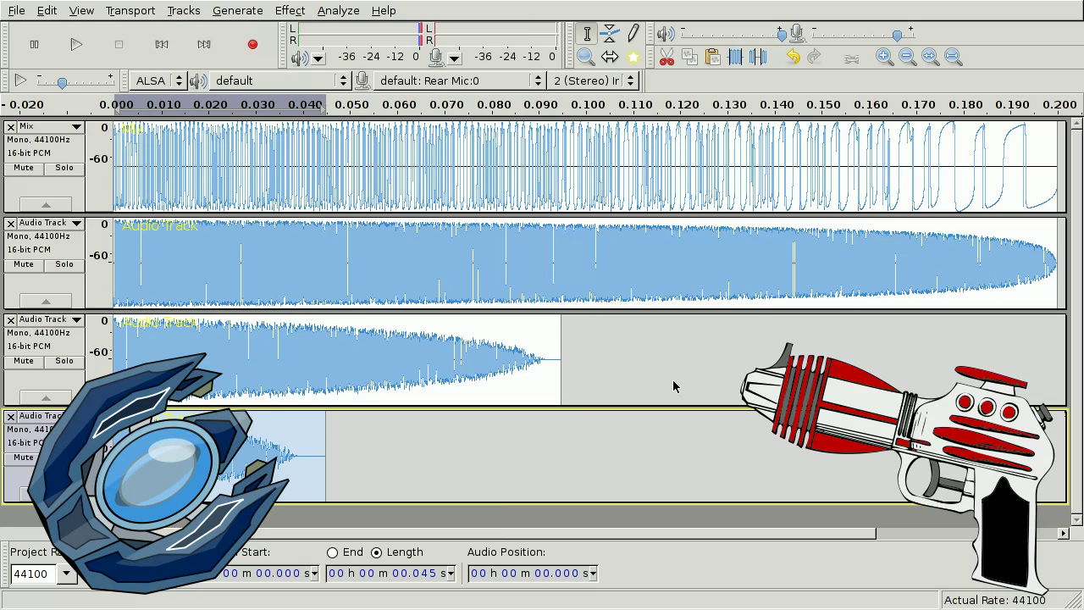
# - Apply a Low Pass Filter to the longest noise track with 6 dB rolloff and a 50 Hz cutoff frequency
pyautogui.doubleClick(568, 292)
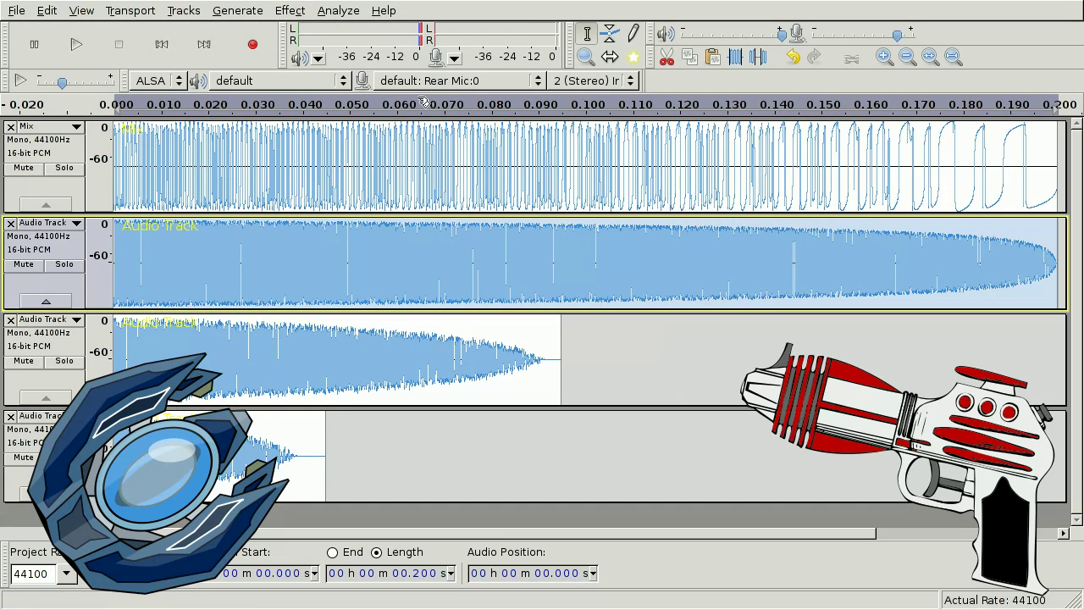
pyautogui.click(290, 10)
pyautogui.moveTo(409, 478)
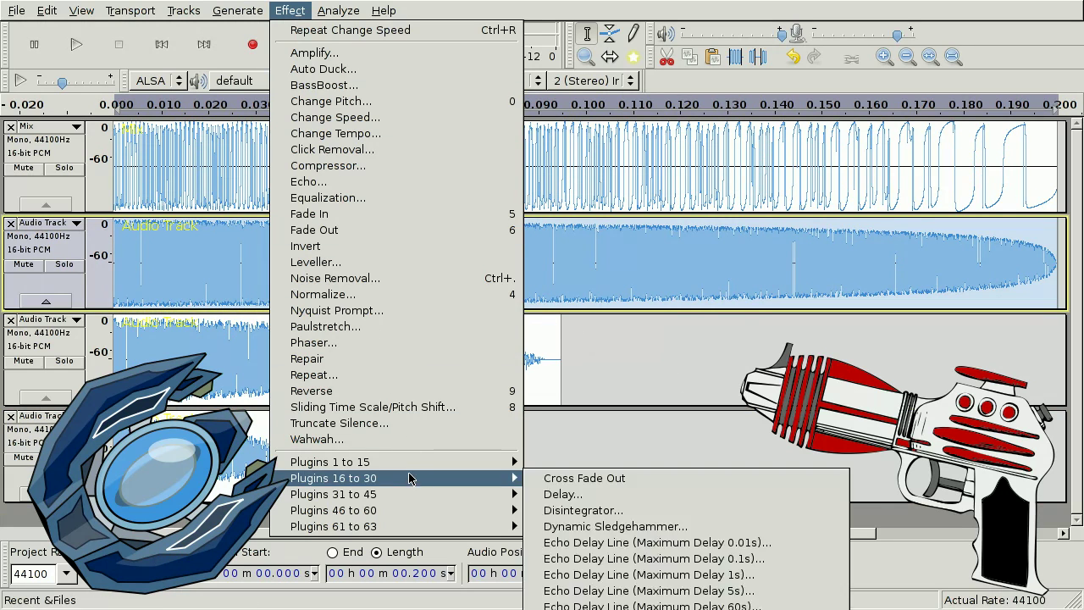
pyautogui.moveTo(433, 495)
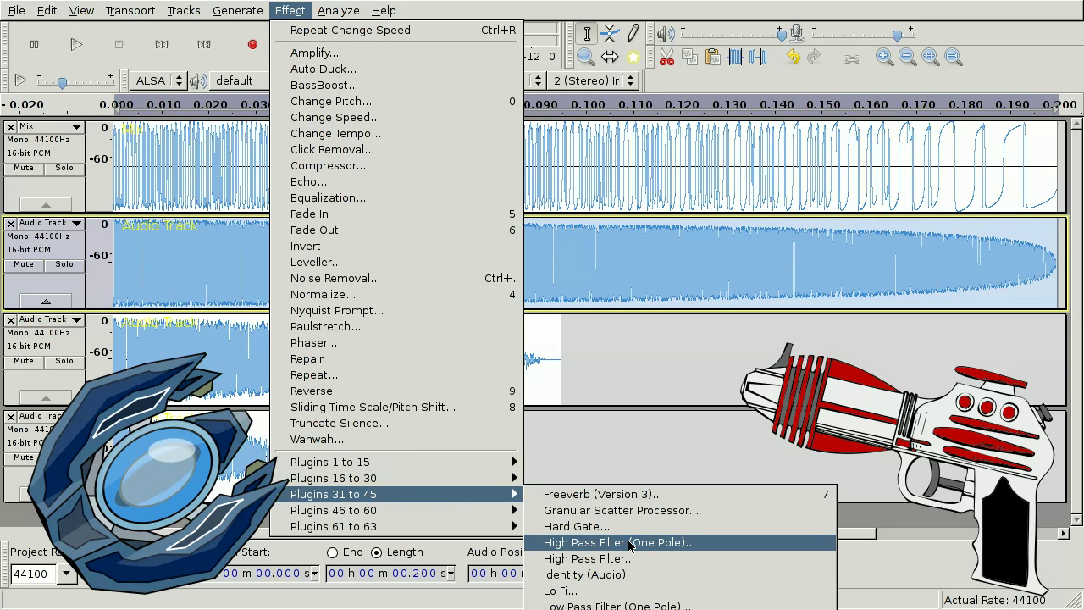
pyautogui.click(593, 603)
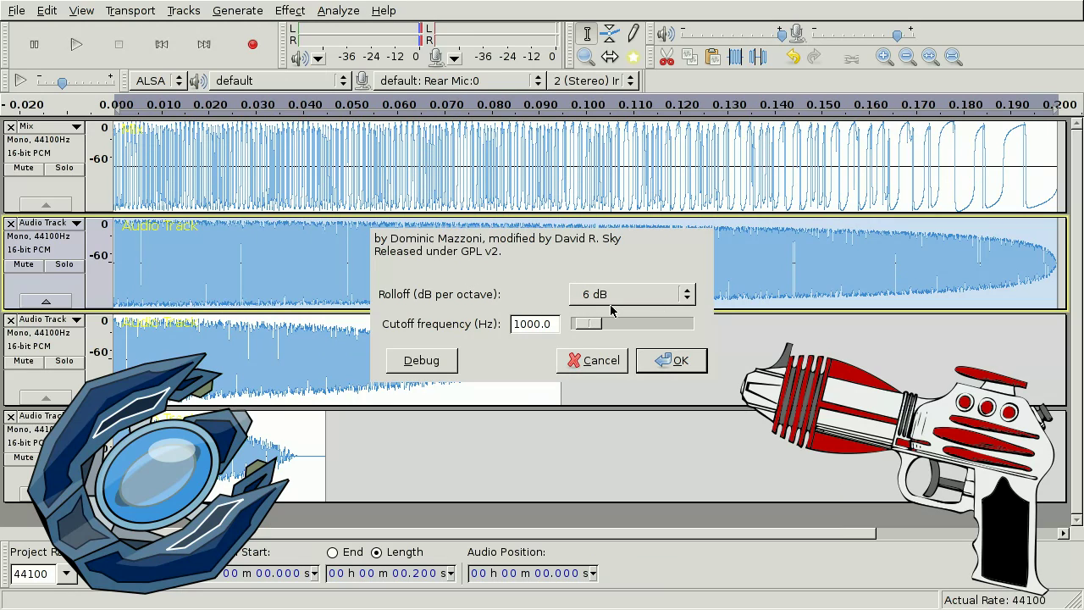
pyautogui.doubleClick(537, 329)
pyautogui.write('50')
pyautogui.click(674, 360)
# - Amplify the whole filtered noise on the second track with the default Amplify settings
pyautogui.click(341, 358)
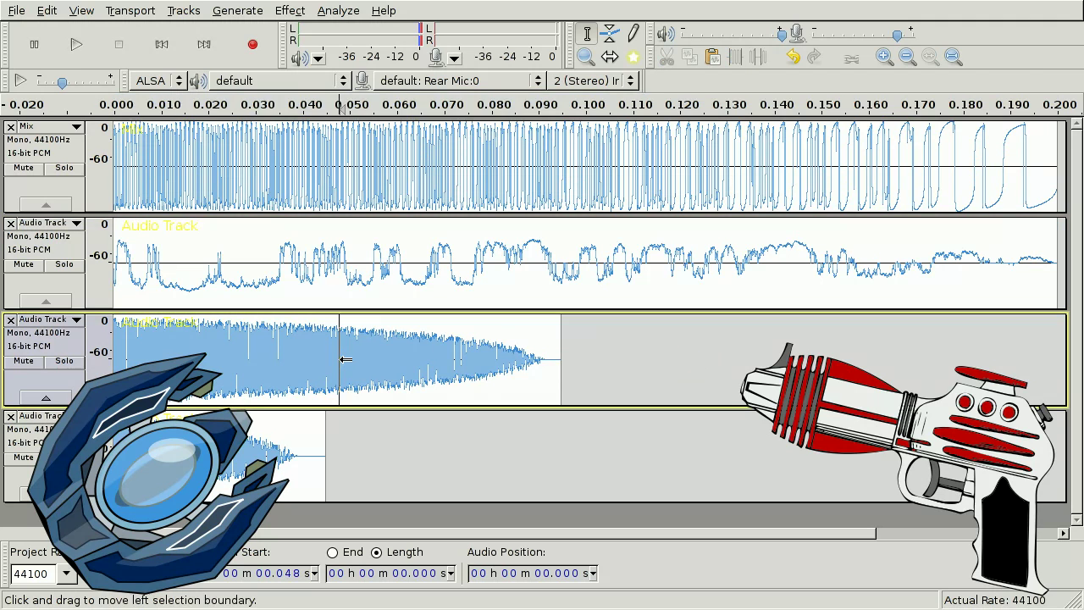
pyautogui.doubleClick(345, 359)
pyautogui.doubleClick(414, 238)
pyautogui.click(322, 11)
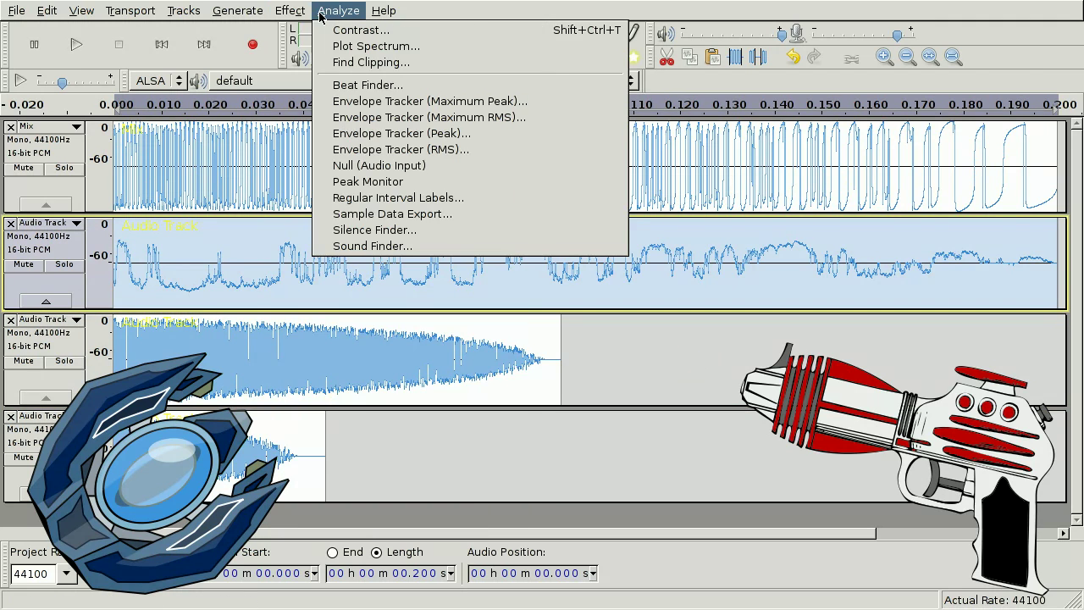
pyautogui.moveTo(298, 11)
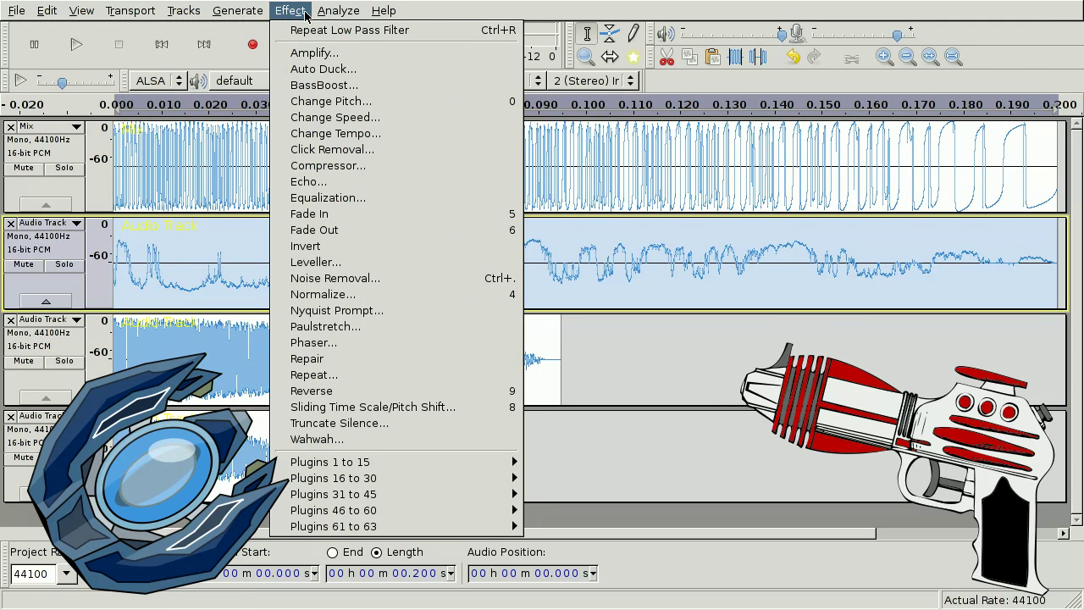
pyautogui.click(330, 54)
pyautogui.press('Return')
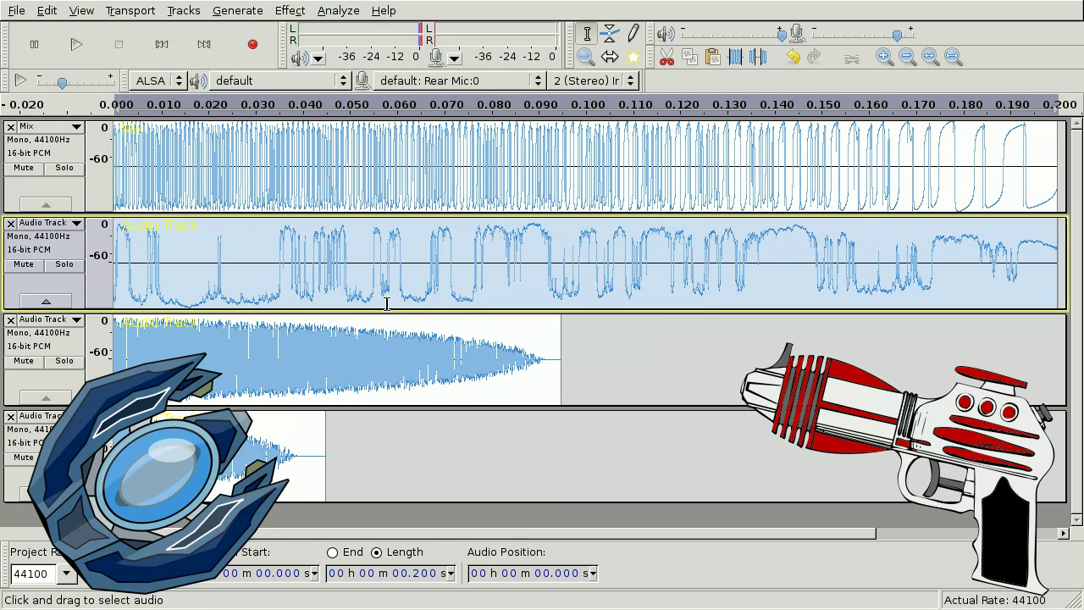
# - Apply a Low Pass Filter to the third track's noise with 6 dB rolloff and a 200 Hz cutoff frequency
pyautogui.doubleClick(364, 356)
pyautogui.click(326, 10)
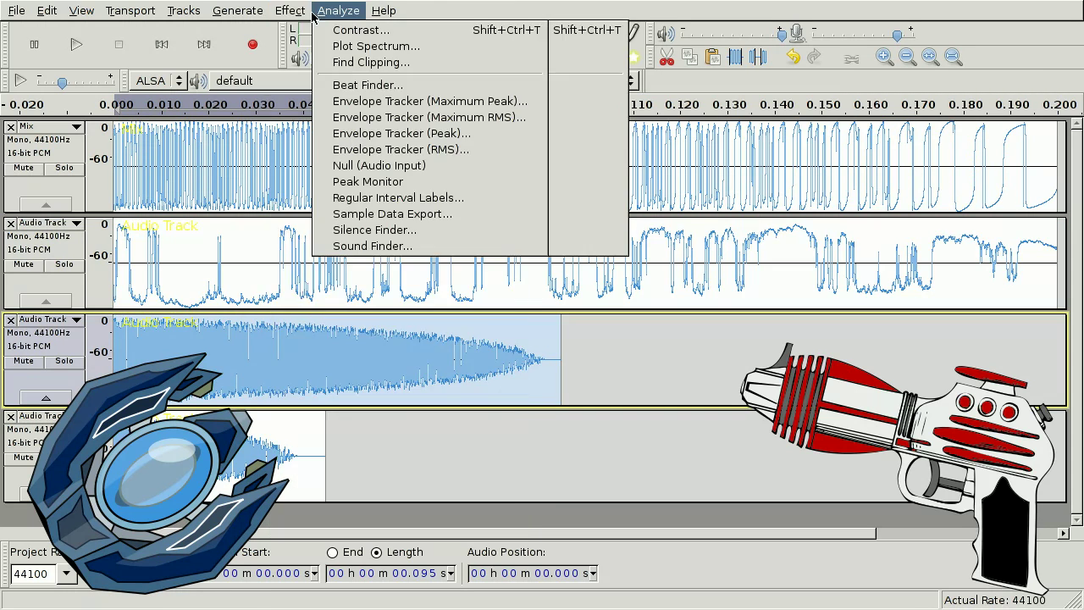
pyautogui.moveTo(290, 10)
pyautogui.moveTo(439, 489)
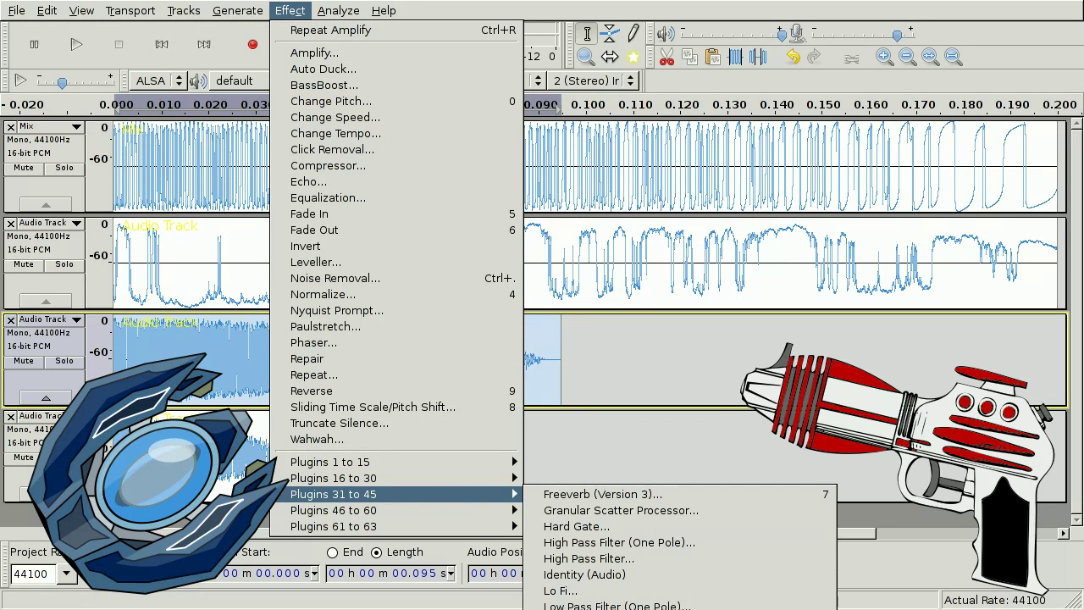
pyautogui.click(588, 558)
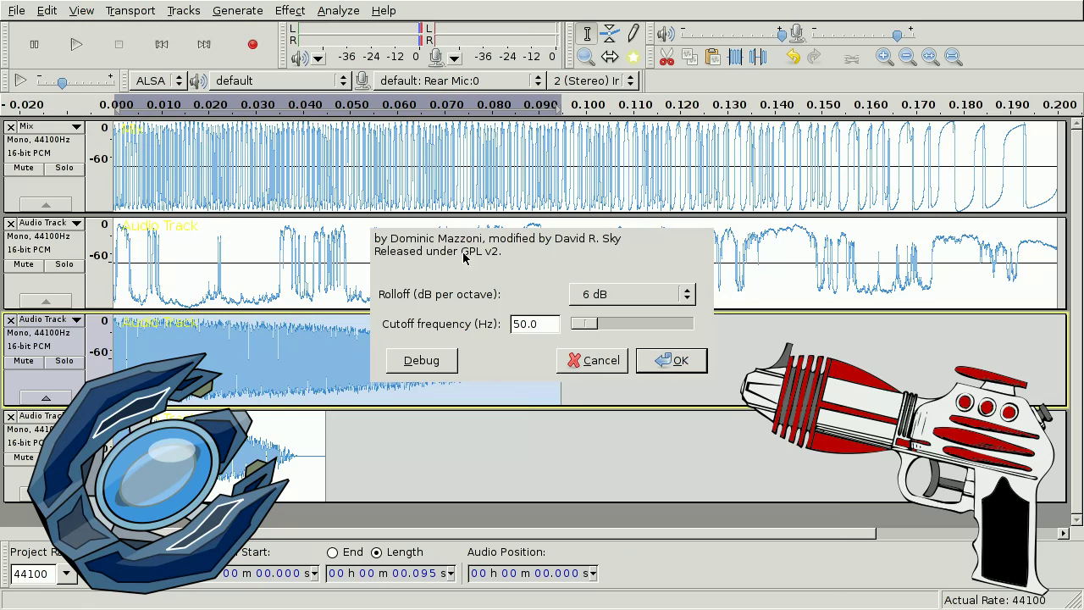
pyautogui.doubleClick(529, 324)
pyautogui.write('20')
pyautogui.click(670, 360)
# - Amplify the filtered noise on the third track with the default Amplify settings
pyautogui.click(286, 10)
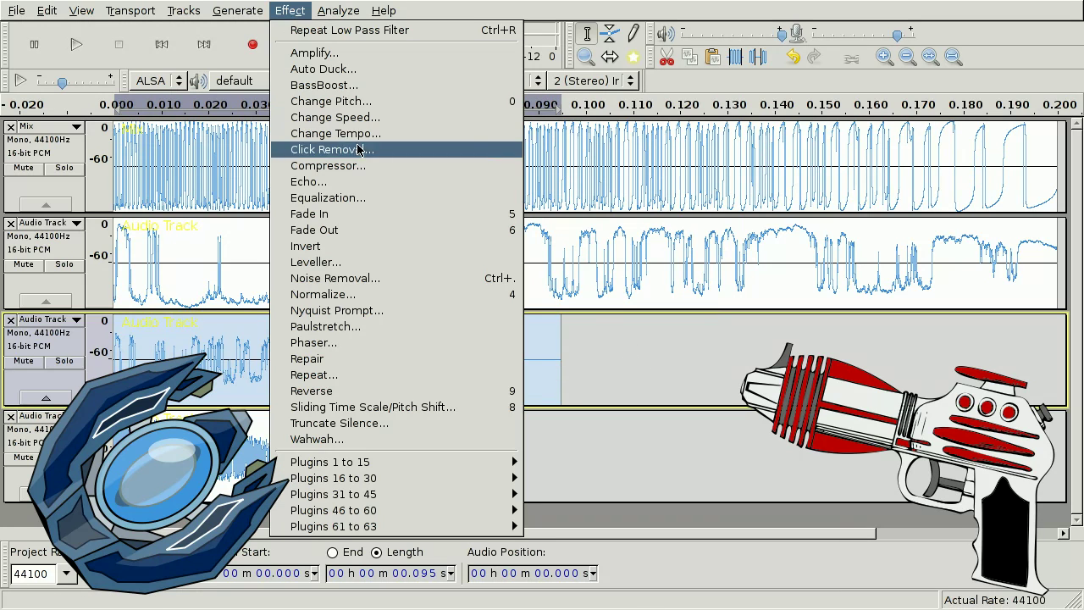
pyautogui.click(314, 53)
pyautogui.click(641, 368)
# - Apply a Low Pass Filter to the shortest noise, on the fourth track, with 6 dB rolloff and a 750 Hz cutoff
pyautogui.click(277, 426)
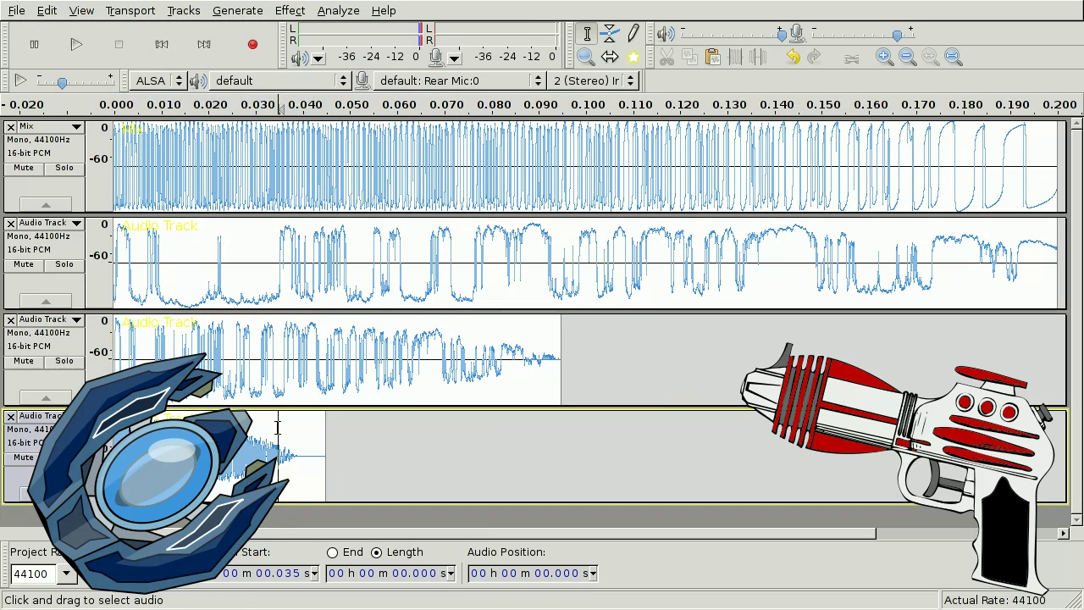
pyautogui.doubleClick(277, 425)
pyautogui.click(305, 10)
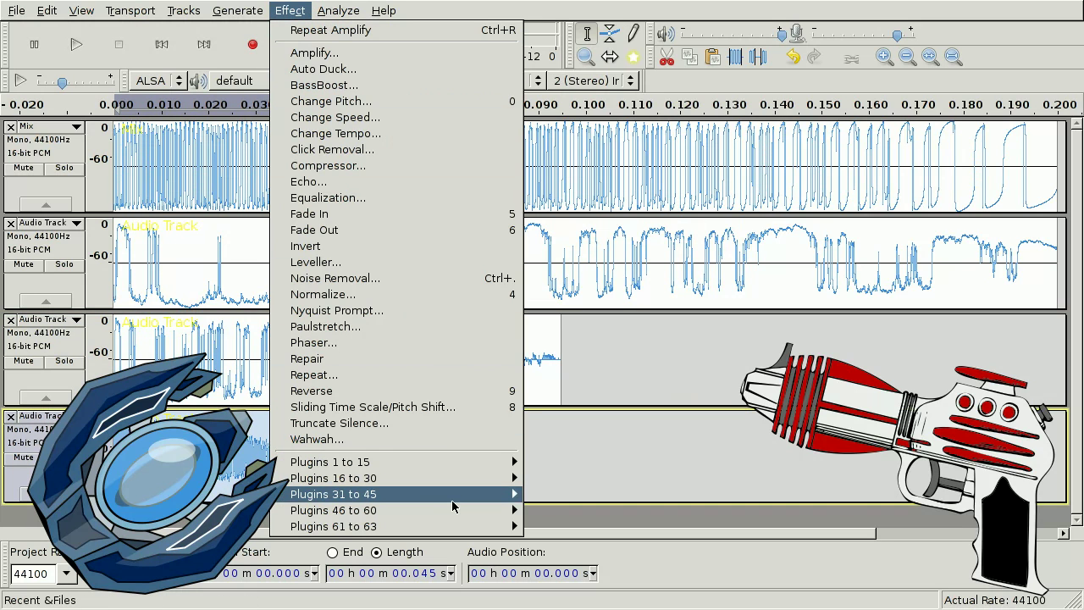
pyautogui.moveTo(454, 500)
pyautogui.click(588, 558)
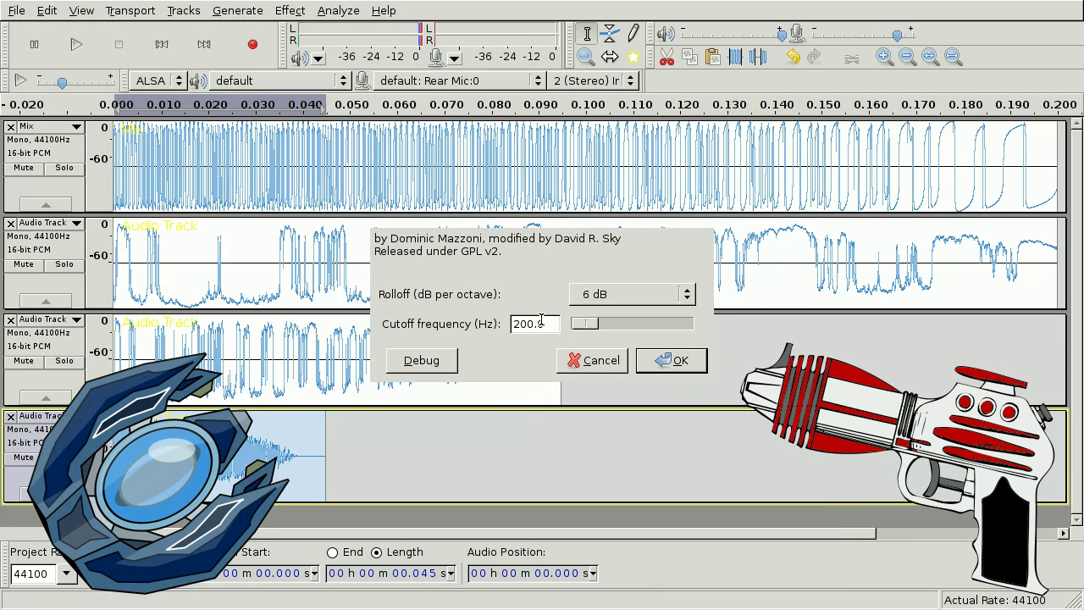
pyautogui.doubleClick(549, 324)
pyautogui.write('750')
pyautogui.click(589, 356)
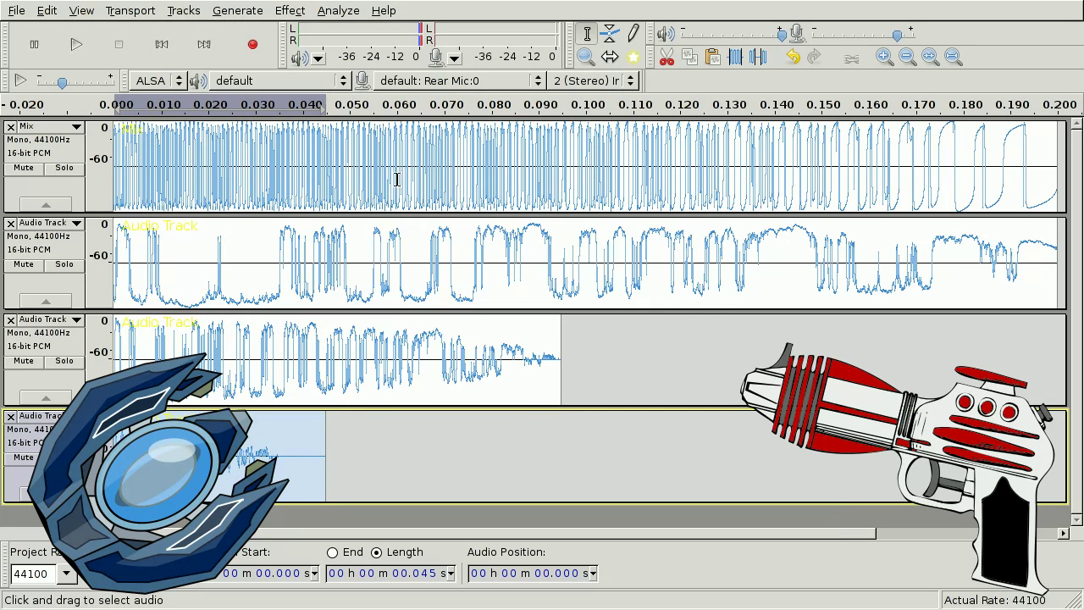
# - Amplify the filtered noise on the fourth track with the default Amplify settings
pyautogui.click(230, 10)
pyautogui.moveTo(290, 10)
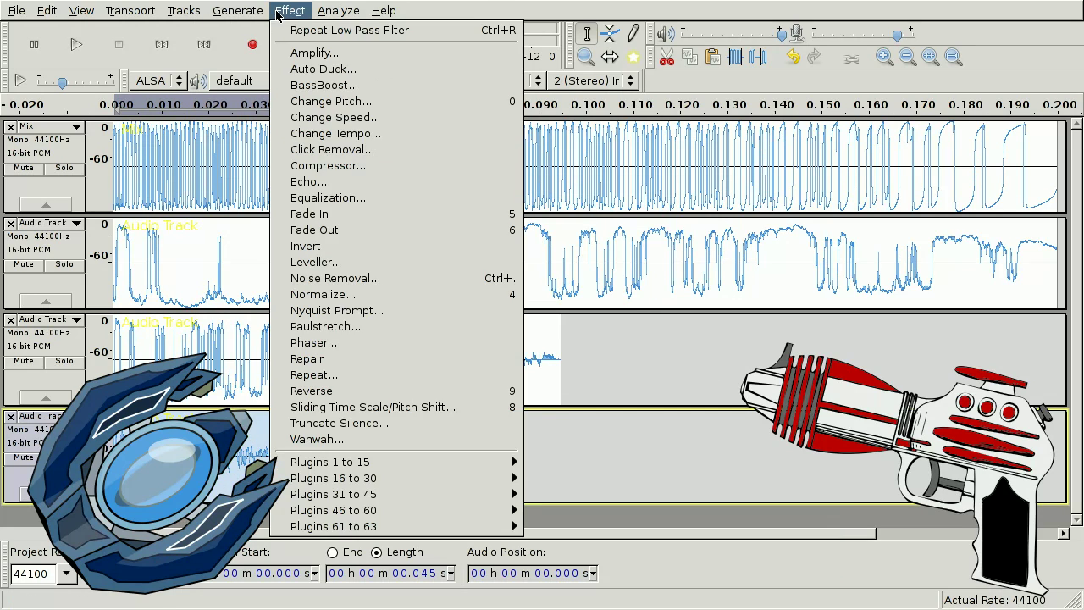
pyautogui.click(325, 56)
pyautogui.click(648, 368)
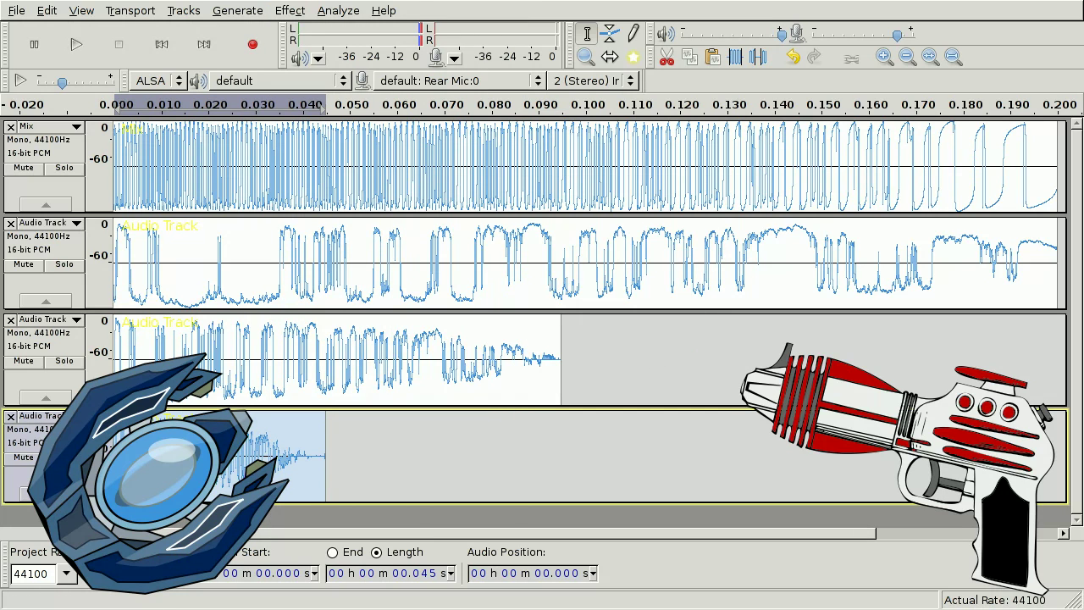
# - Mix and render all four tracks into a single track
pyautogui.hotkey('ctrl', 'a')
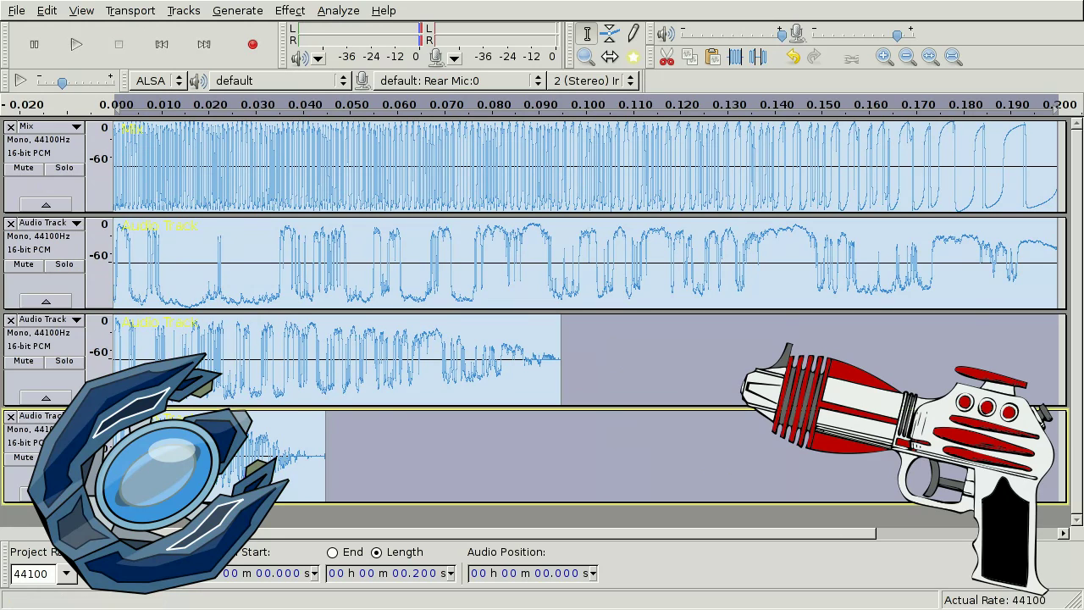
pyautogui.click(240, 10)
pyautogui.moveTo(180, 10)
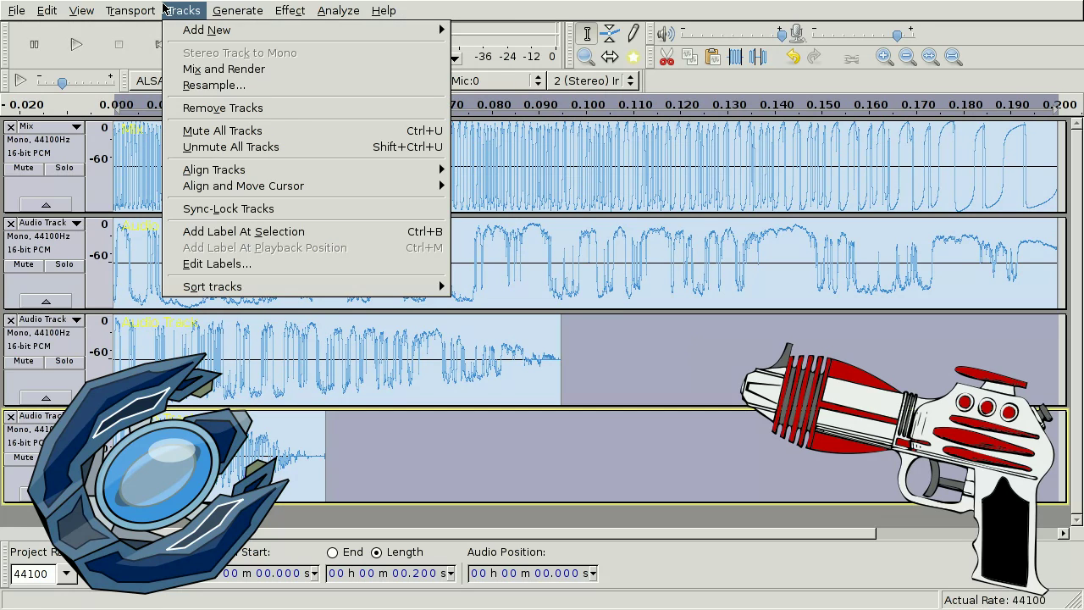
pyautogui.click(224, 68)
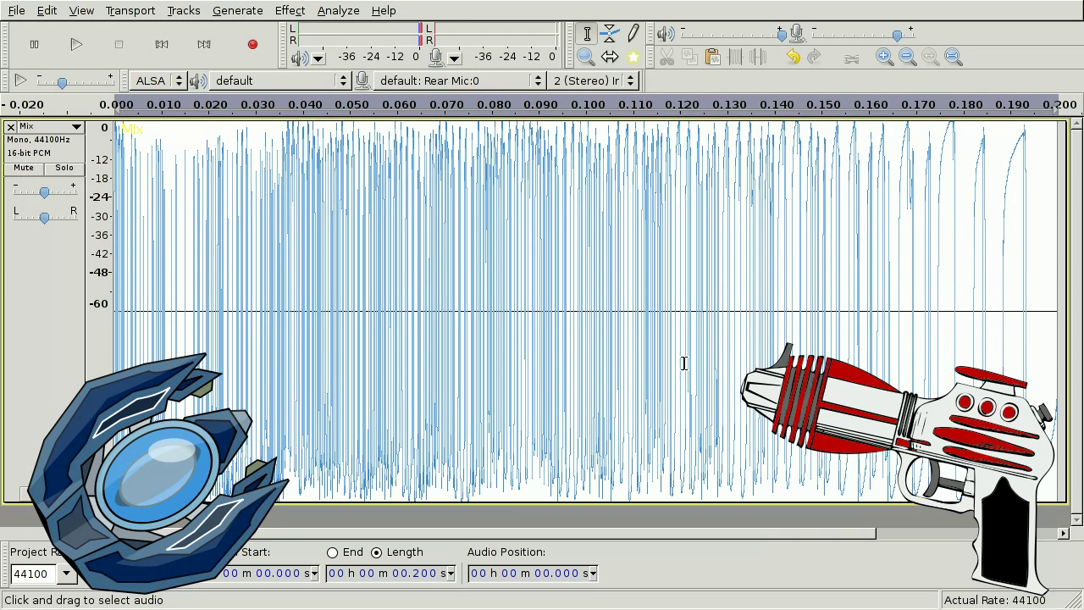
# - Apply a Phaser to the whole mixed track with an LFO frequency of 1 Hz and a depth of 100
pyautogui.hotkey('ctrl', 'a')
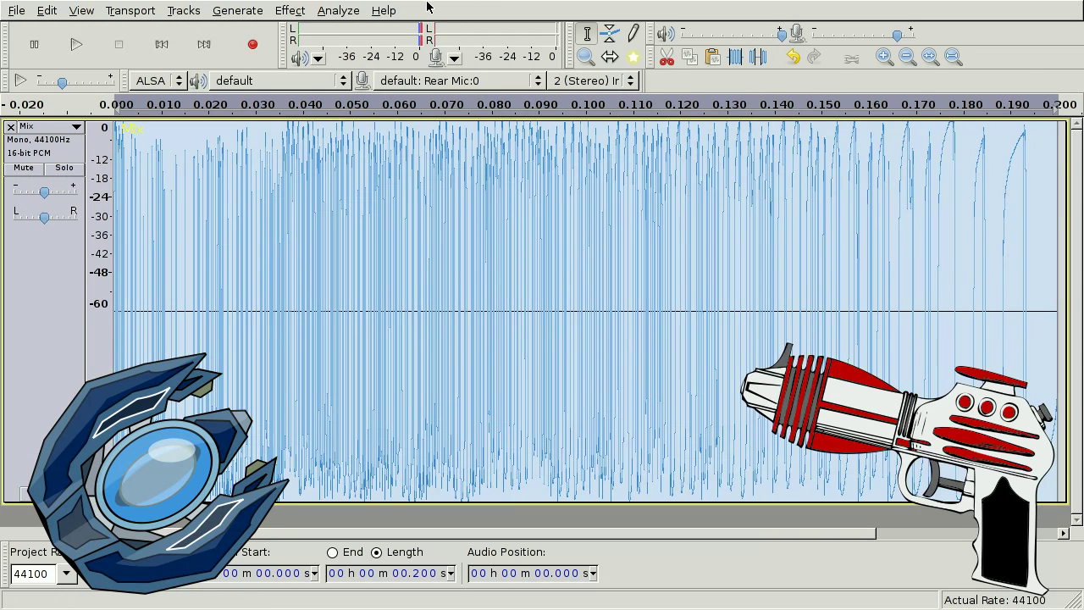
pyautogui.click(289, 10)
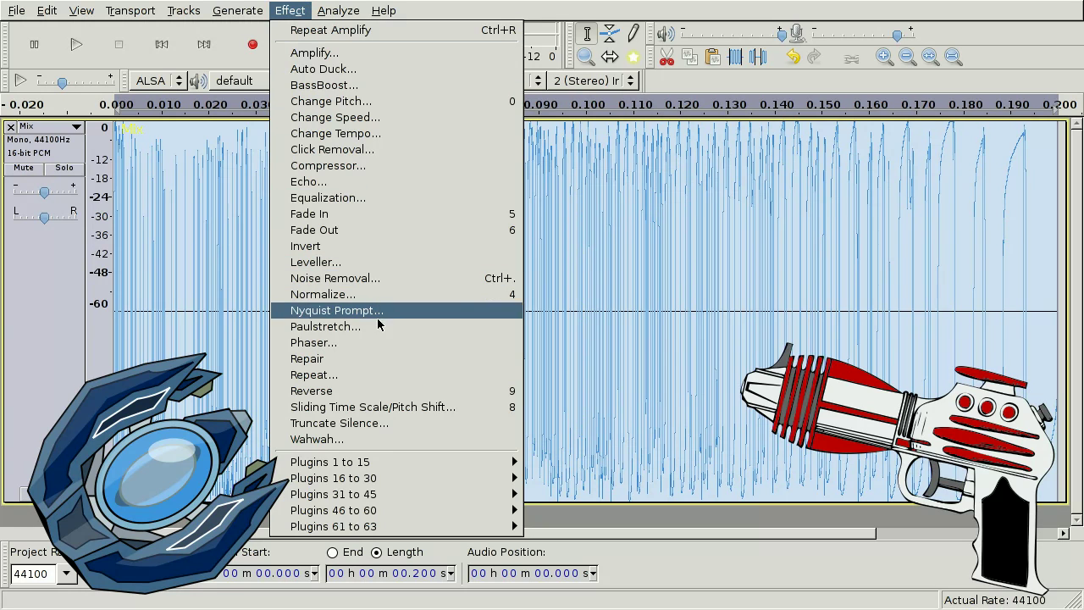
pyautogui.click(375, 350)
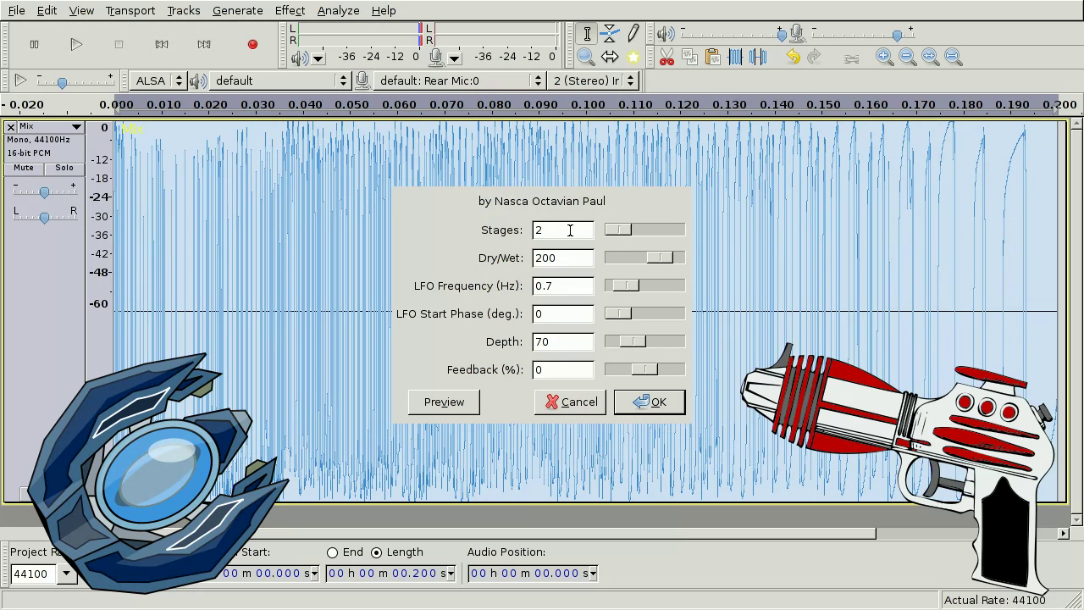
pyautogui.doubleClick(581, 287)
pyautogui.write('1')
pyautogui.press('Tab')
pyautogui.press('Tab')
pyautogui.press('Tab')
pyautogui.press('Tab')
pyautogui.write('100')
pyautogui.click(631, 401)
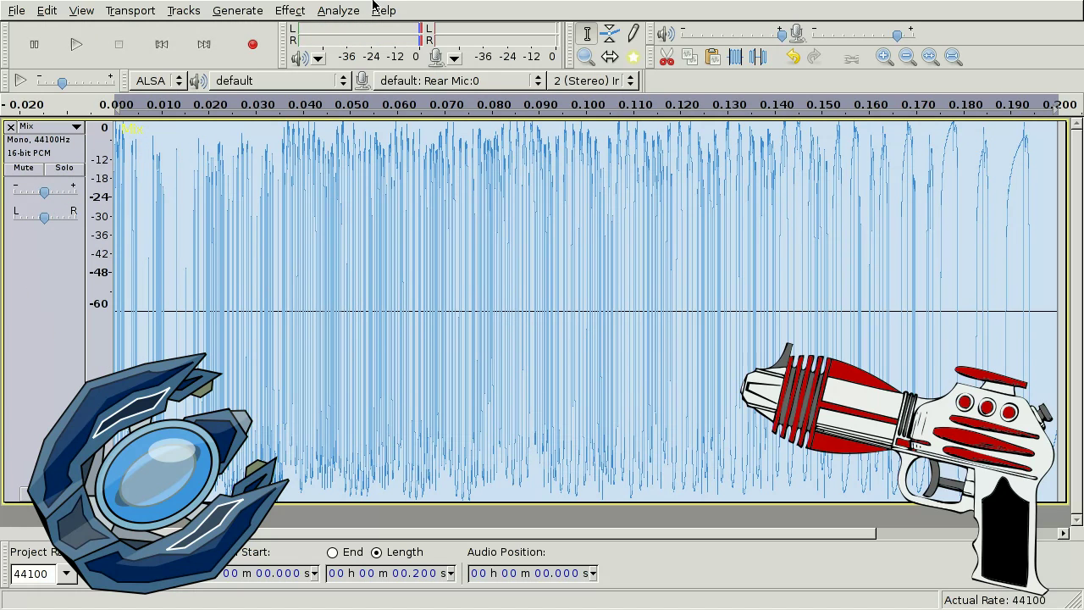
# - Speed up the whole mix by 100 percent with Change Speed and play the result
pyautogui.click(282, 11)
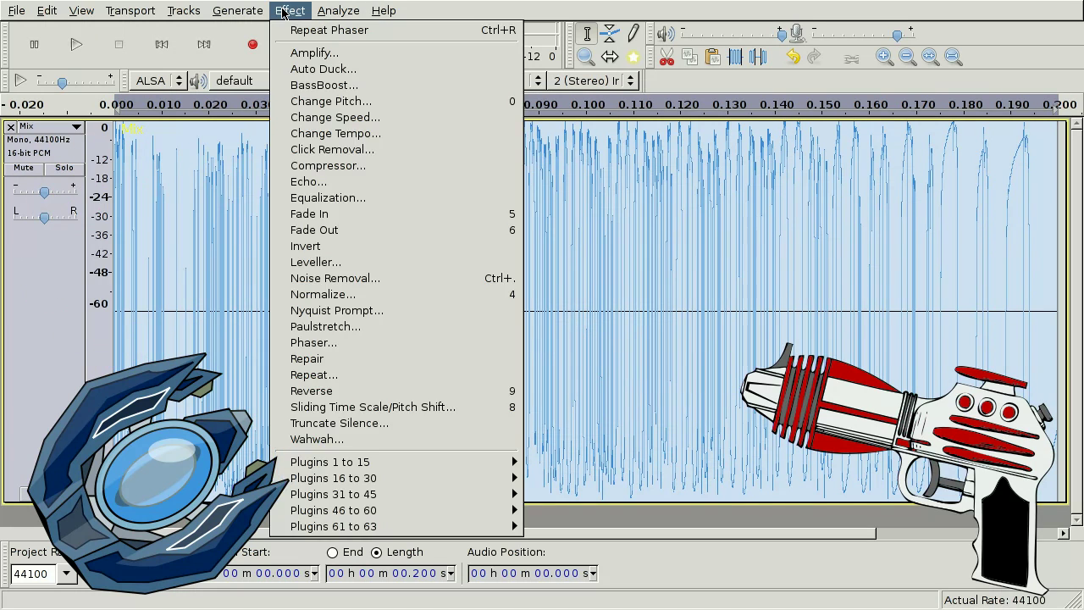
pyautogui.click(364, 117)
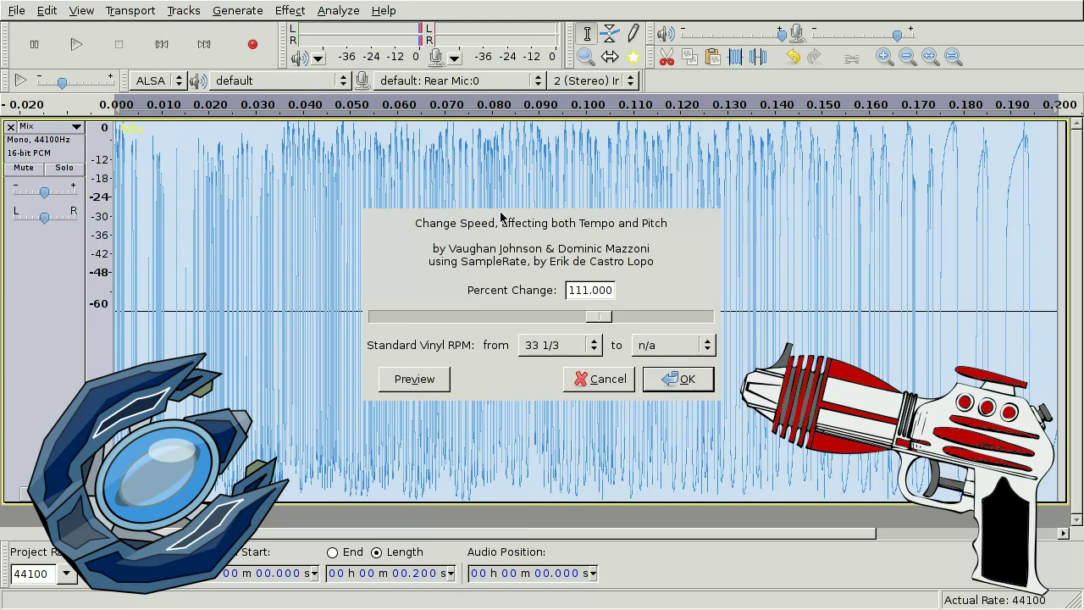
pyautogui.doubleClick(605, 291)
pyautogui.write('100')
pyautogui.press('Return')
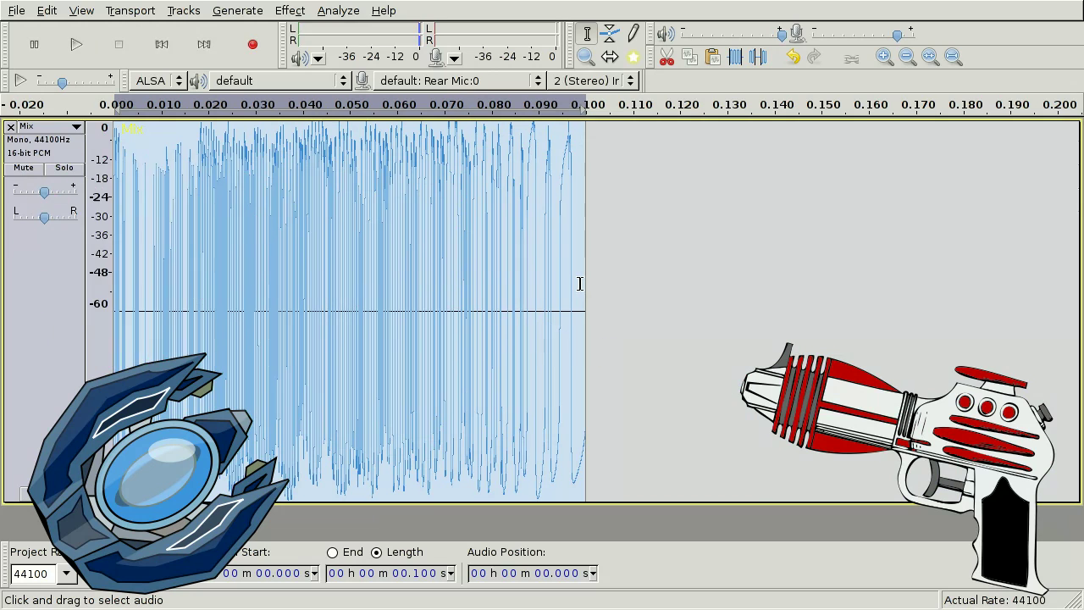
pyautogui.press('space')
pyautogui.press('space')
pyautogui.press('space')
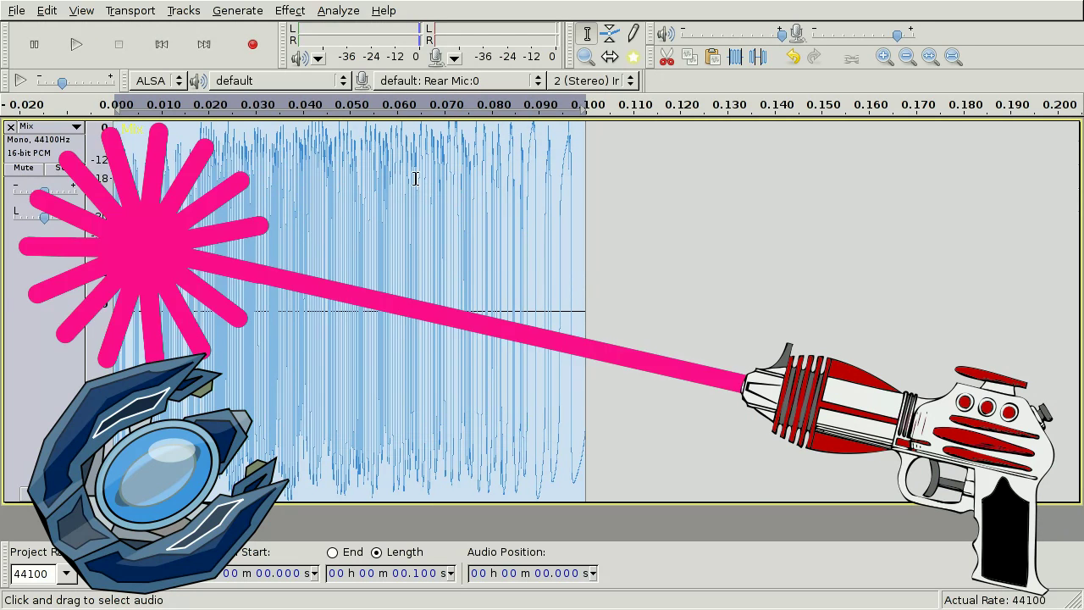
# - Undo the speed change on the mix
pyautogui.click(46, 10)
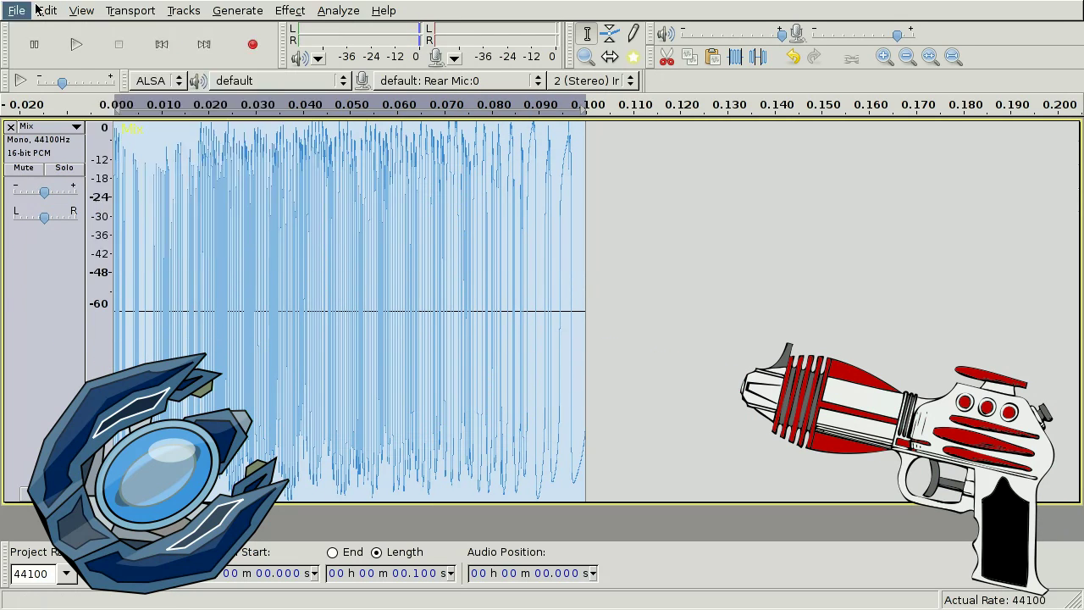
pyautogui.click(45, 10)
pyautogui.click(84, 28)
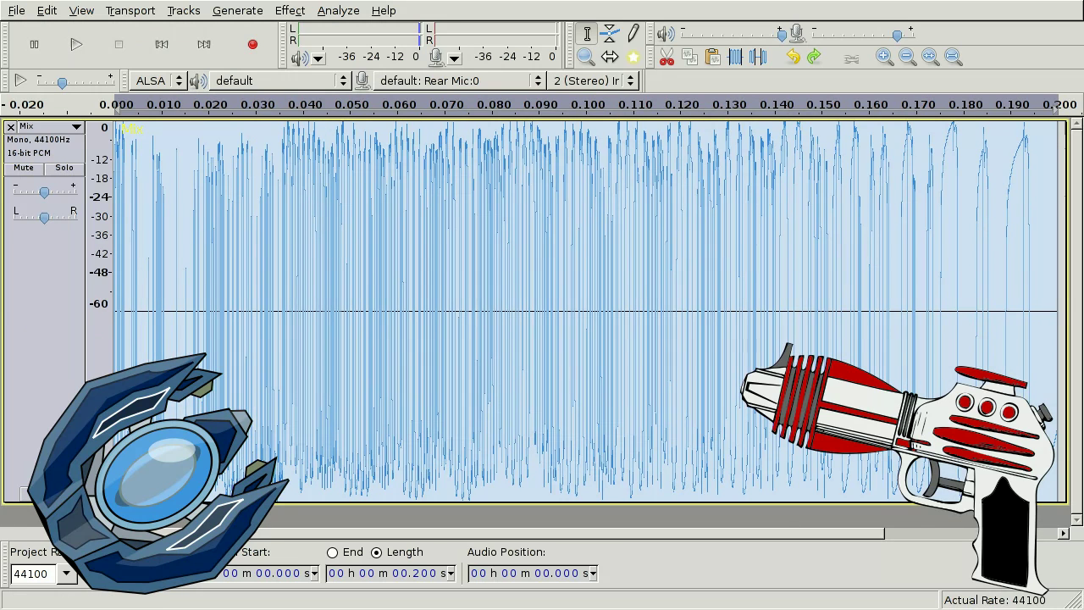
# - Duplicate a 0.025-second section from the middle of the mix, starting at 0.086 seconds, onto a new track
pyautogui.click(508, 242)
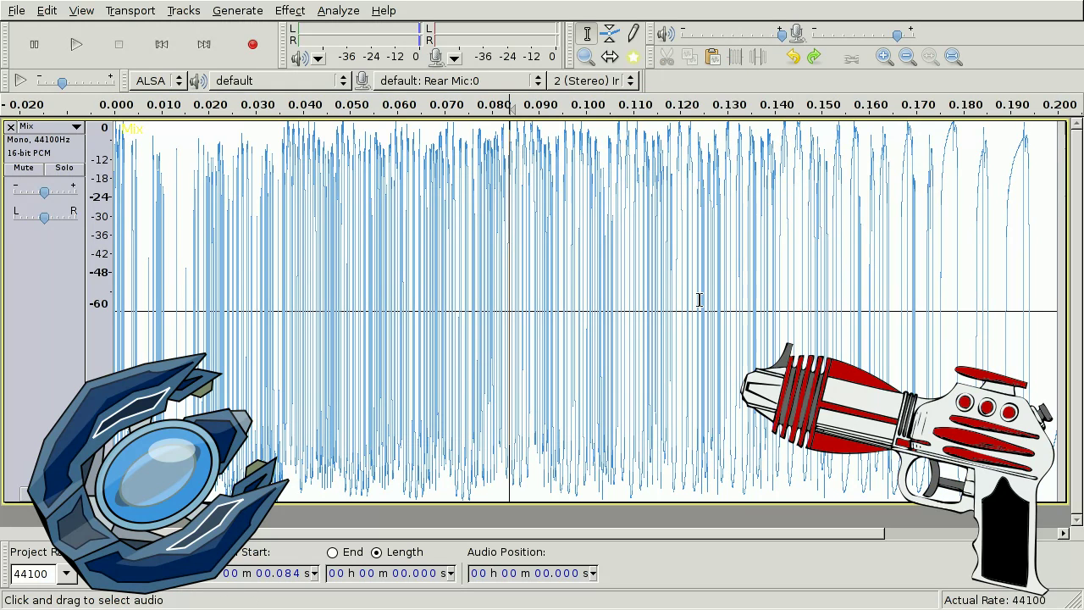
pyautogui.moveTo(675, 289); pyautogui.dragTo(520, 303)
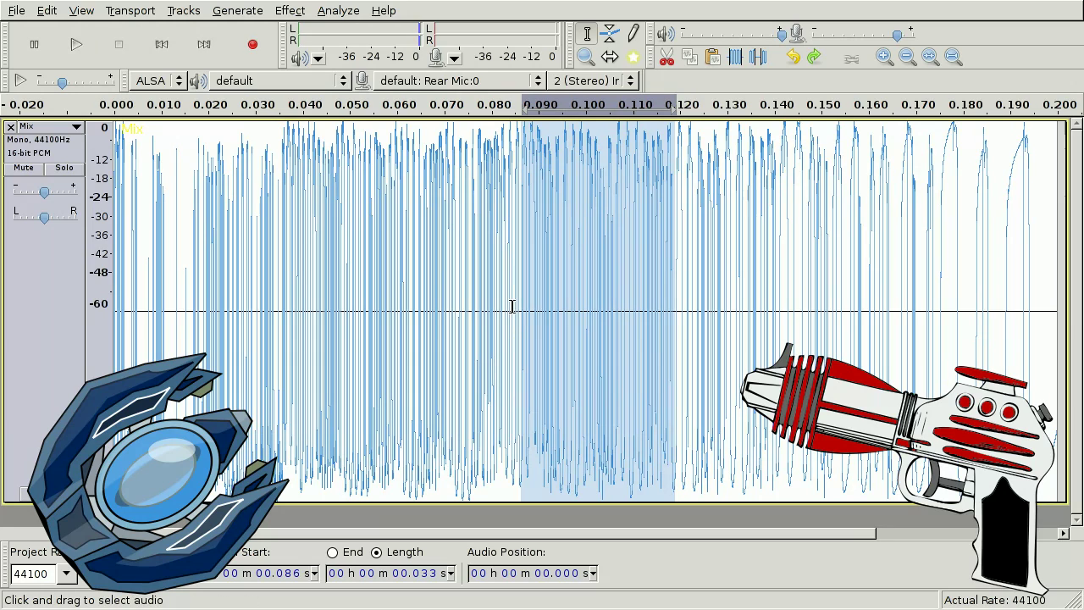
pyautogui.click(426, 574)
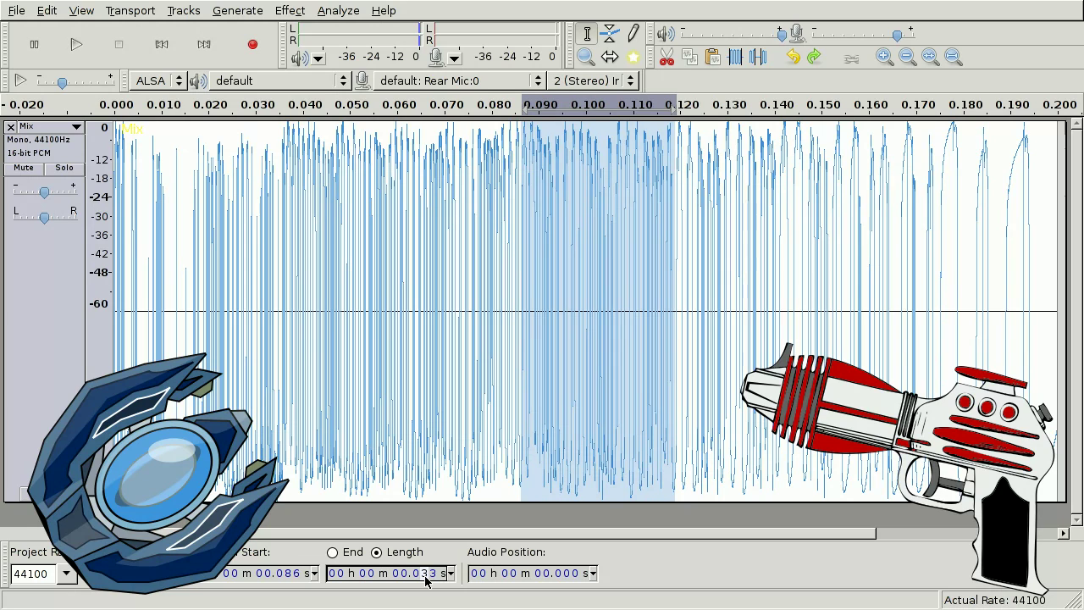
pyautogui.write('25')
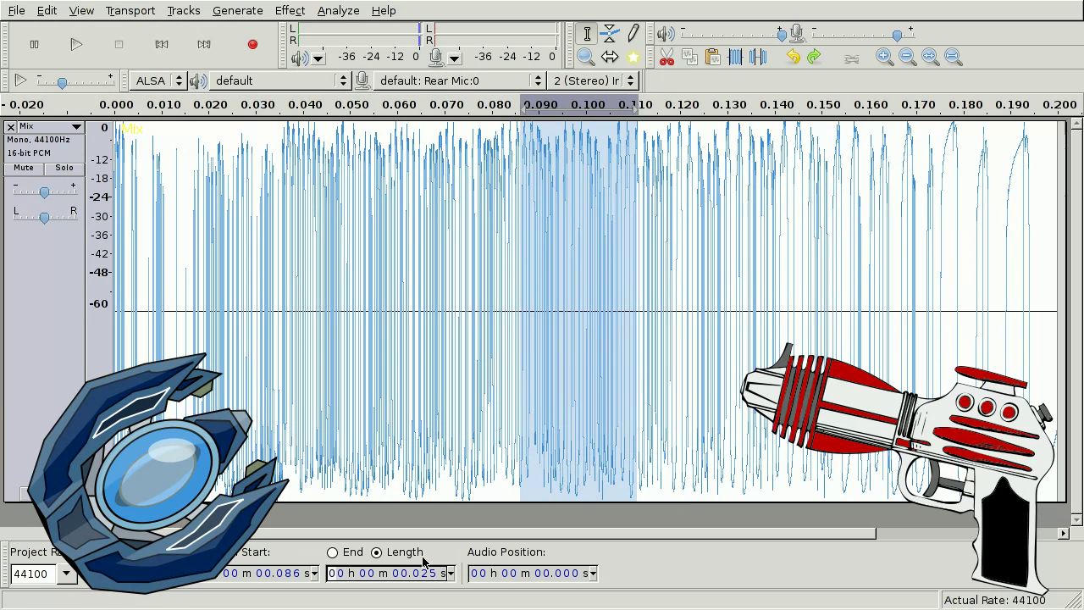
pyautogui.click(38, 10)
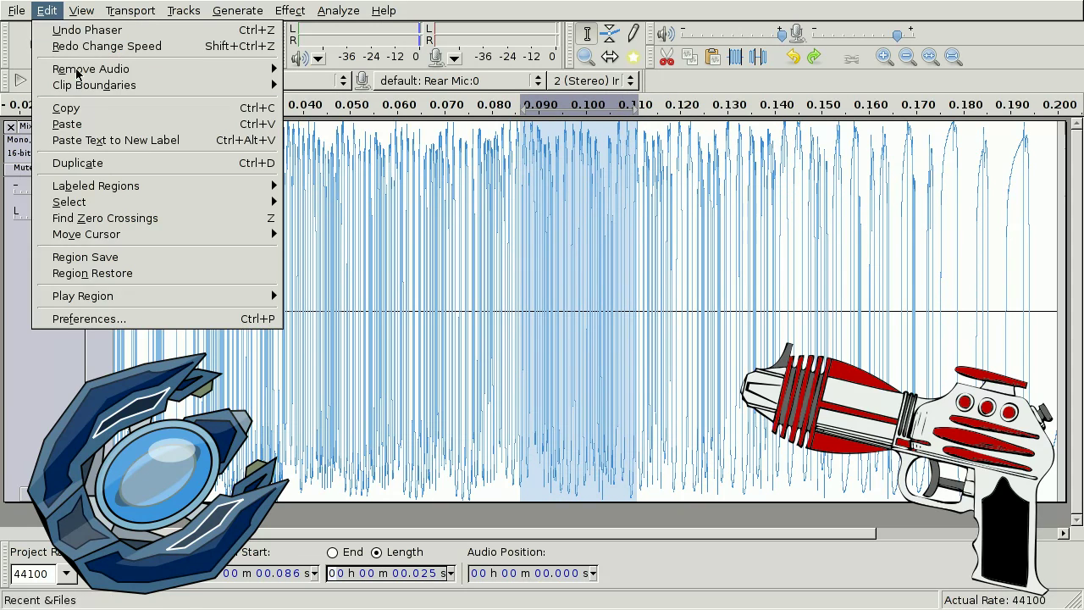
pyautogui.click(80, 162)
pyautogui.click(552, 421)
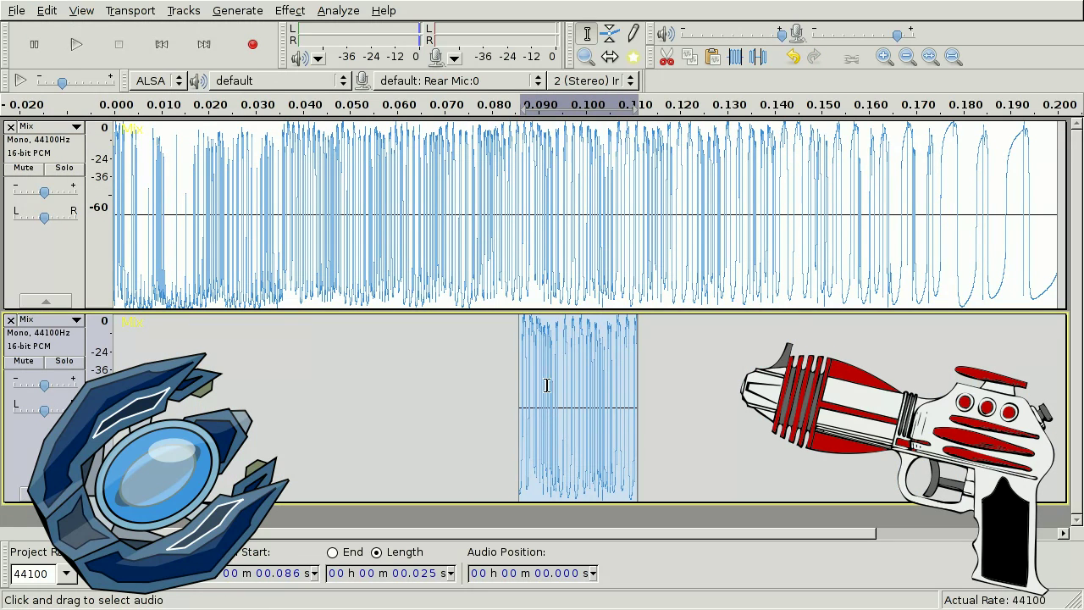
# - Shift the duplicated section on the second track to the start of the timeline
pyautogui.click(609, 56)
pyautogui.moveTo(609, 333); pyautogui.dragTo(213, 362)
pyautogui.hotkey('ctrl', '3')
pyautogui.hotkey('ctrl', '3')
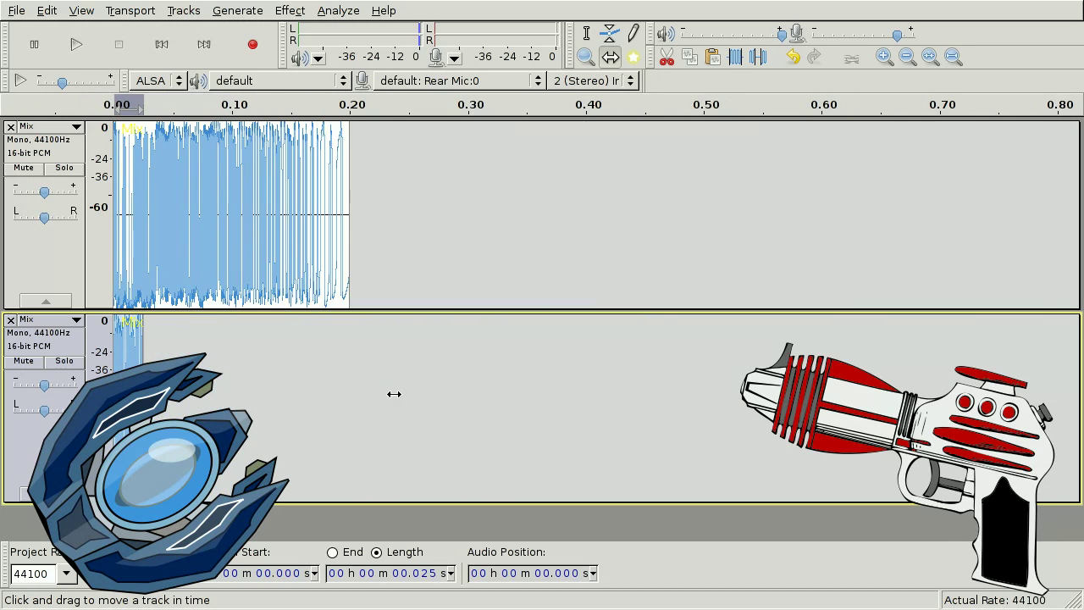
pyautogui.hotkey('ctrl', 'f')
pyautogui.press('F1')
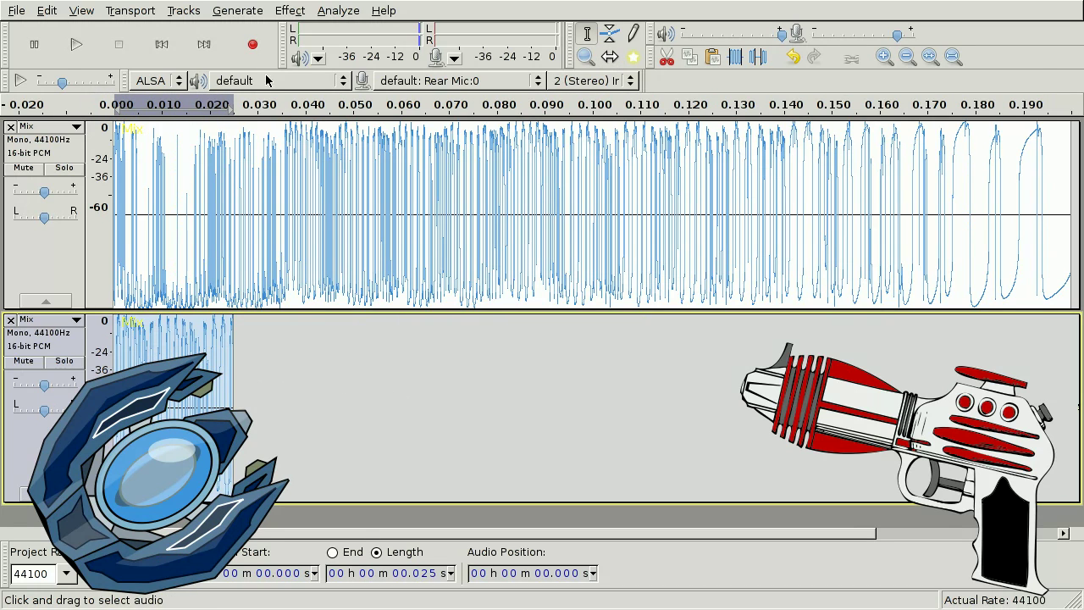
# - Repeat the short section on the second track 20 times
pyautogui.click(289, 10)
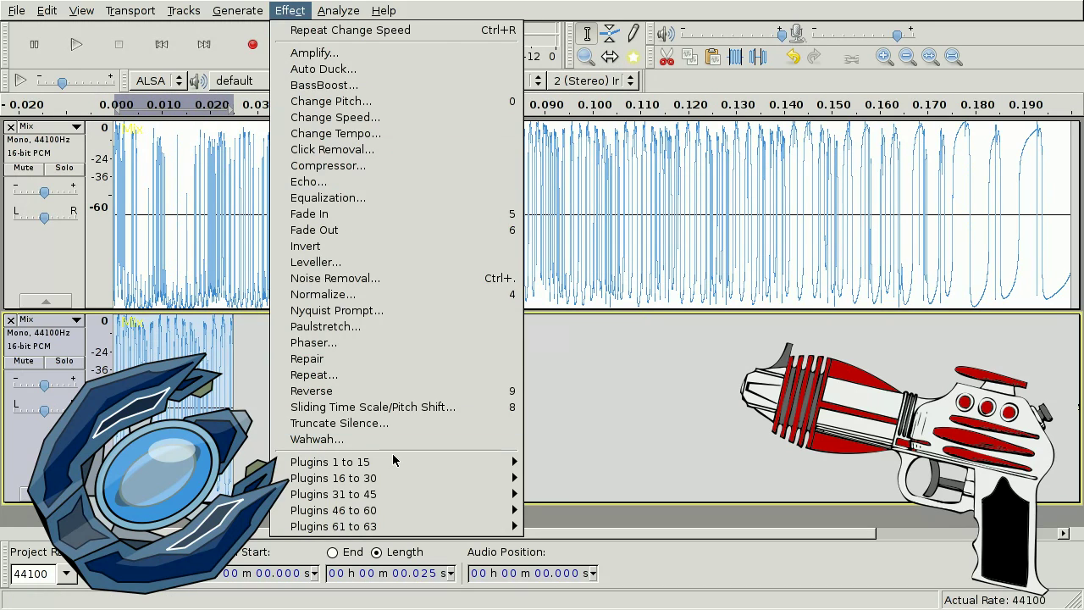
pyautogui.click(353, 376)
pyautogui.click(605, 285)
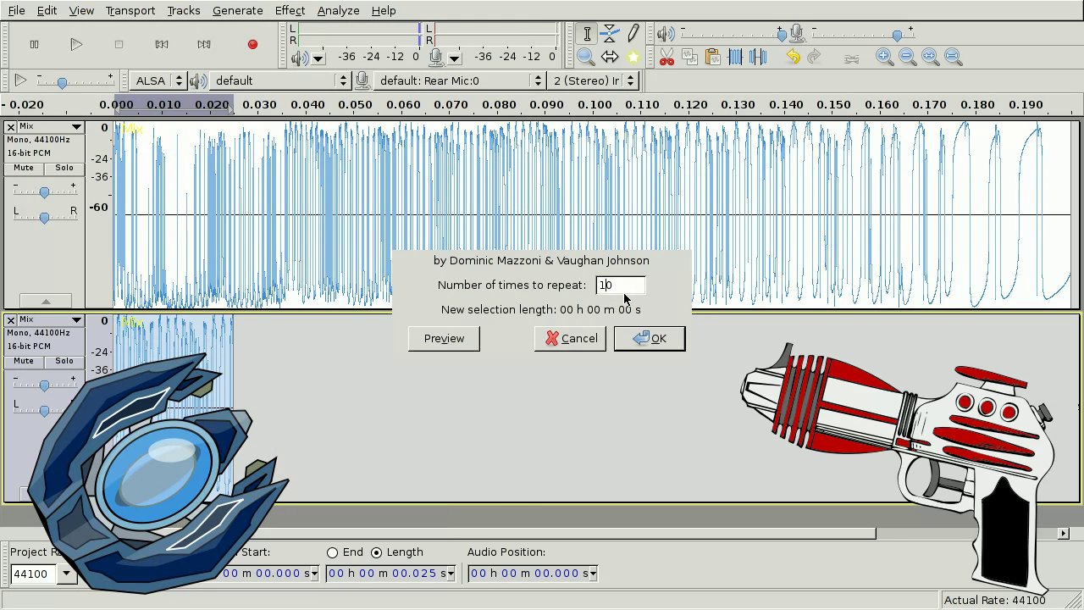
pyautogui.doubleClick(622, 290)
pyautogui.write('20')
pyautogui.click(649, 338)
pyautogui.hotkey('ctrl', '3')
pyautogui.hotkey('ctrl', '3')
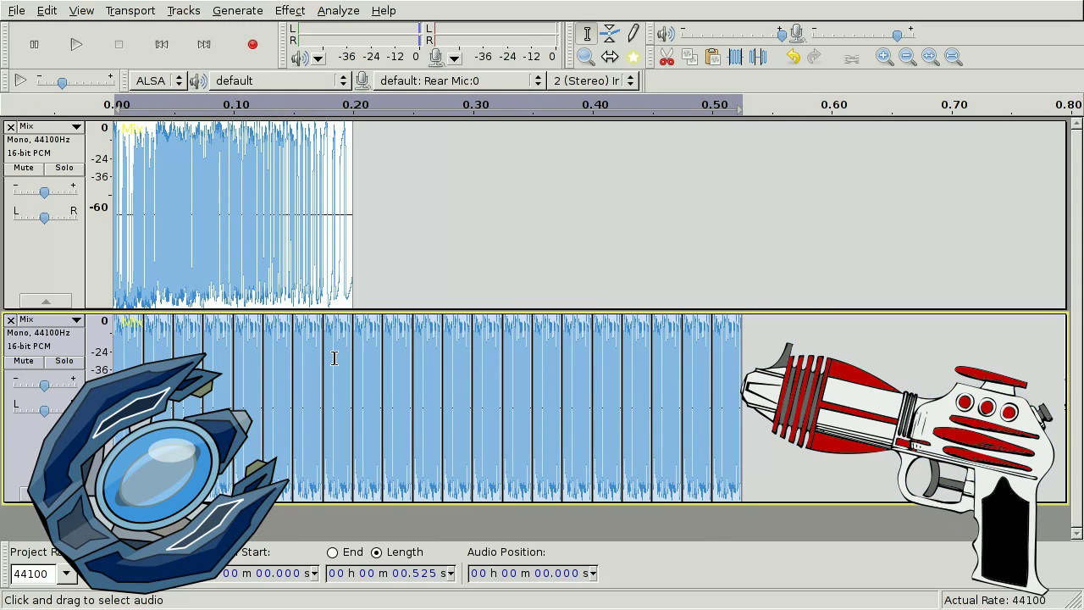
# - Apply a Fade Out across all the repeated sections on the second track
pyautogui.hotkey('ctrl', 'a')
pyautogui.click(742, 374)
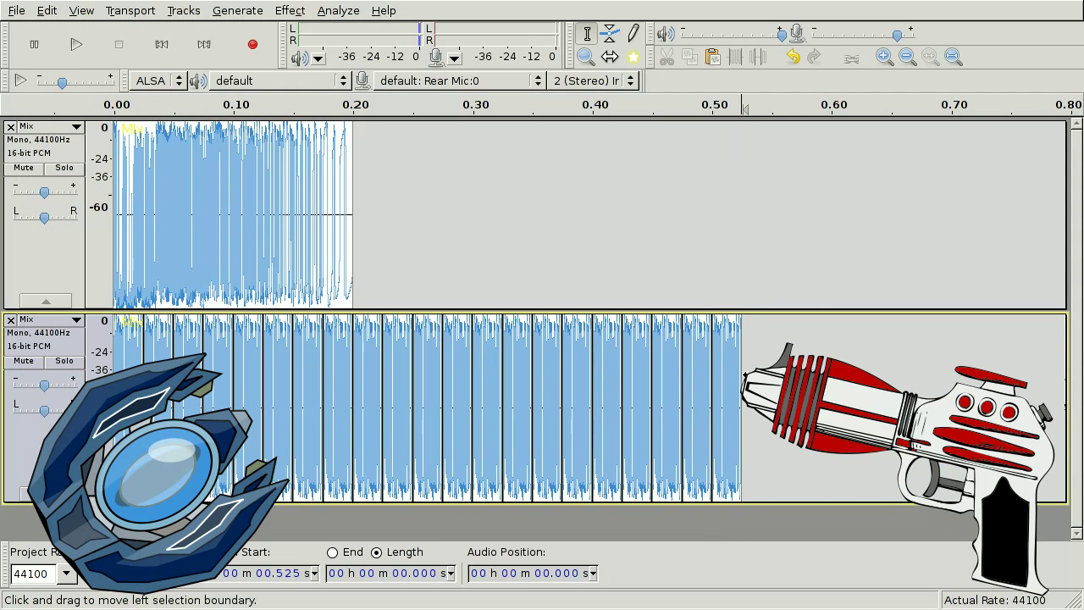
pyautogui.moveTo(742, 374); pyautogui.dragTo(110, 376)
pyautogui.click(288, 10)
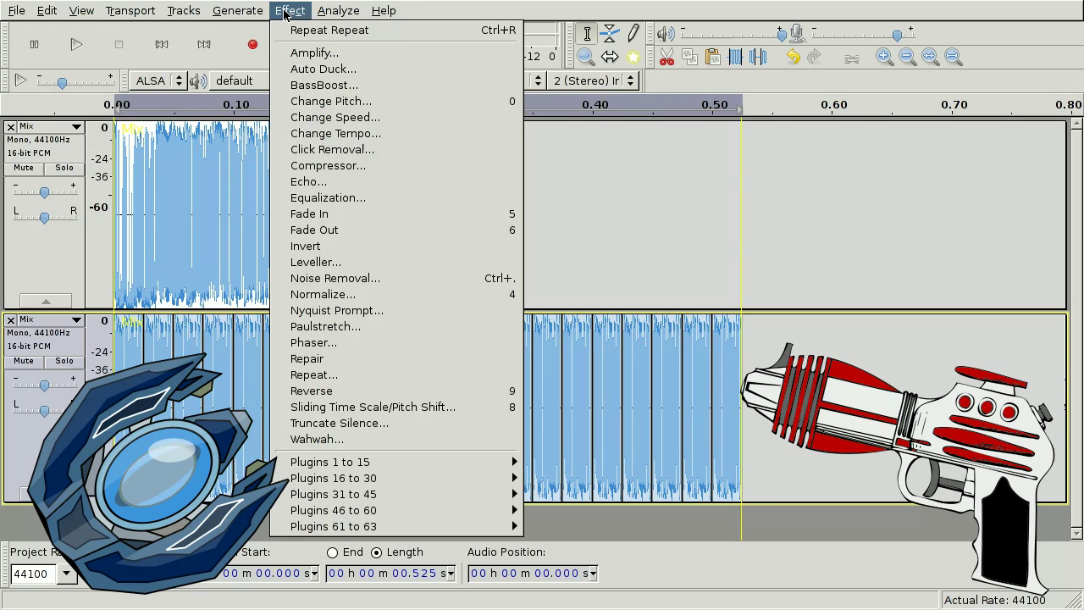
pyautogui.click(385, 233)
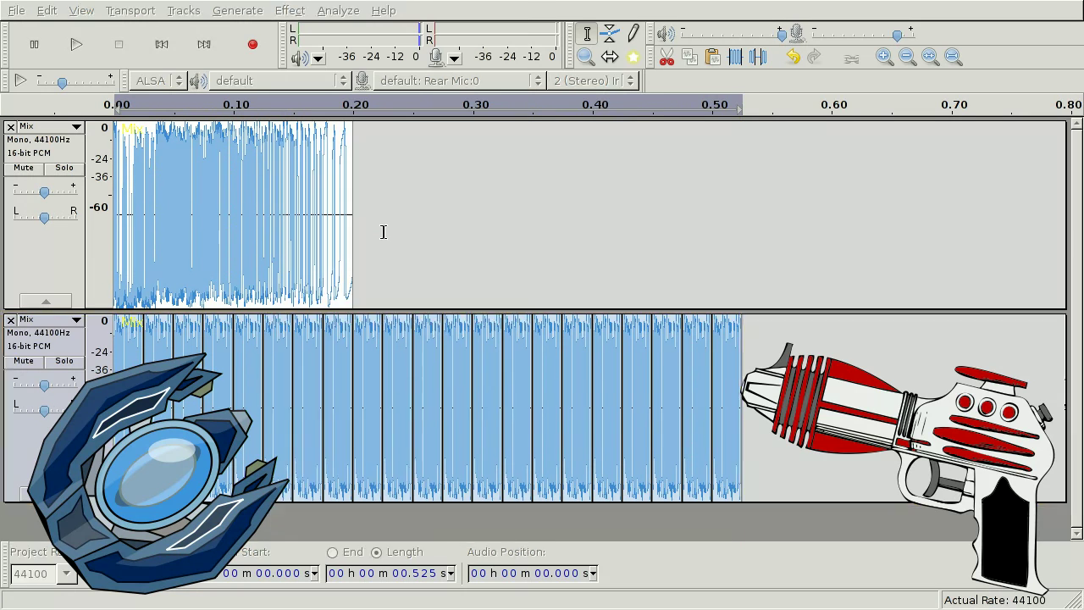
# - Play both tracks together to hear the layered ray gun sound
pyautogui.press('space')
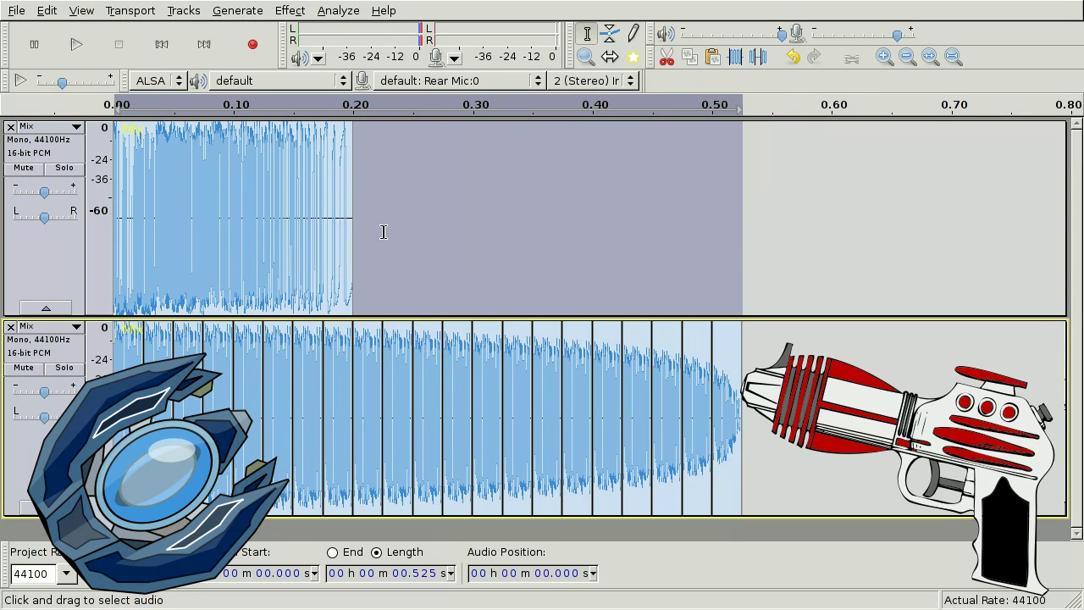
pyautogui.press('space')
pyautogui.press('space')
pyautogui.press('space')
# - Duplicate the first track's entire sound onto a new third track
pyautogui.doubleClick(185, 218)
pyautogui.click(46, 10)
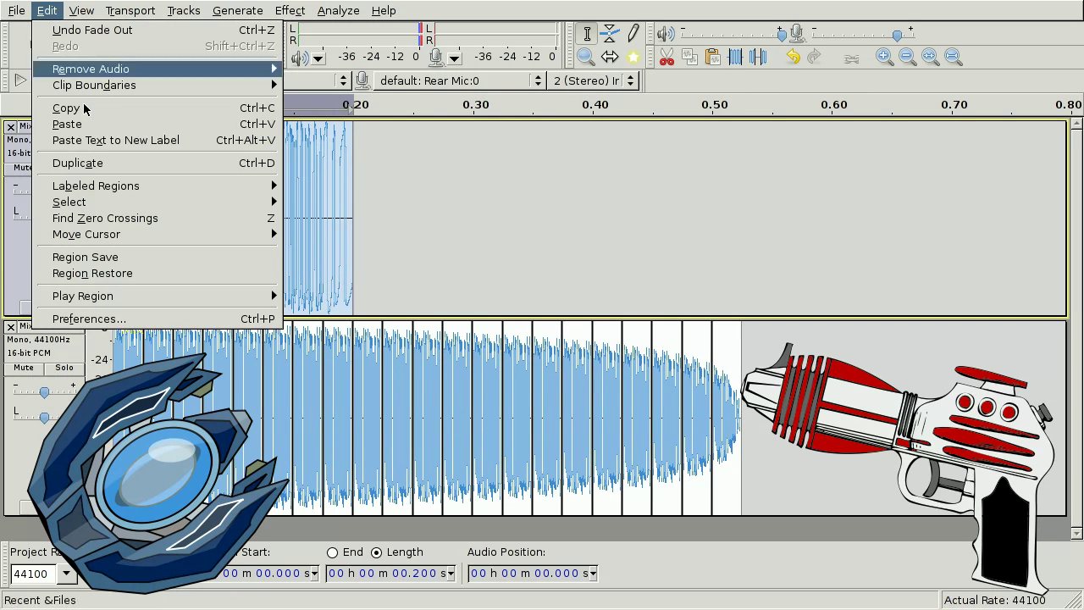
pyautogui.click(140, 163)
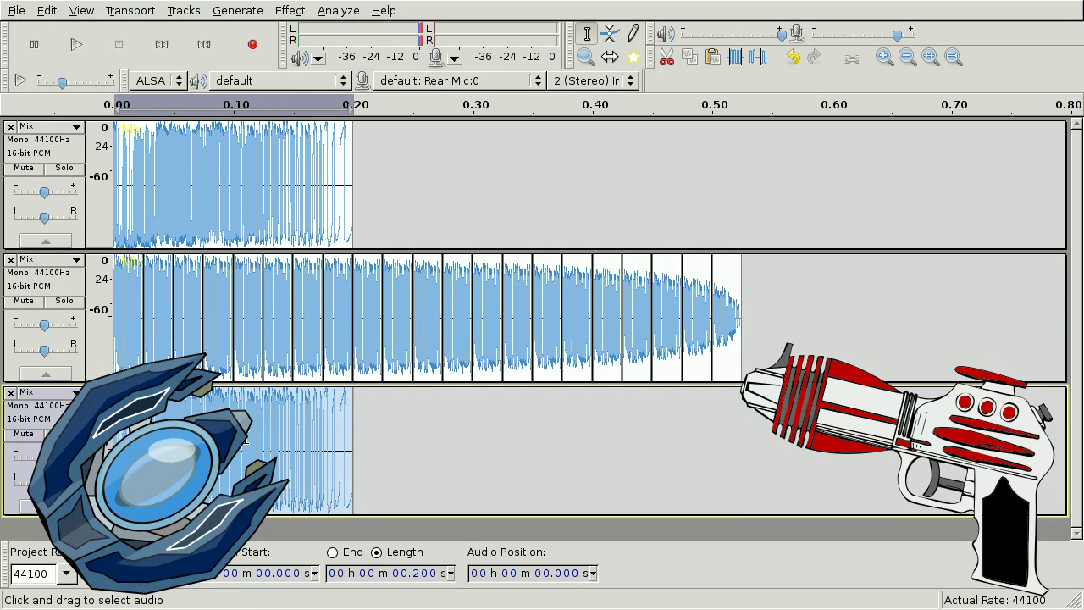
# - Cut the audio from the third track and paste it back slightly after the start of the timeline
pyautogui.press('Delete')
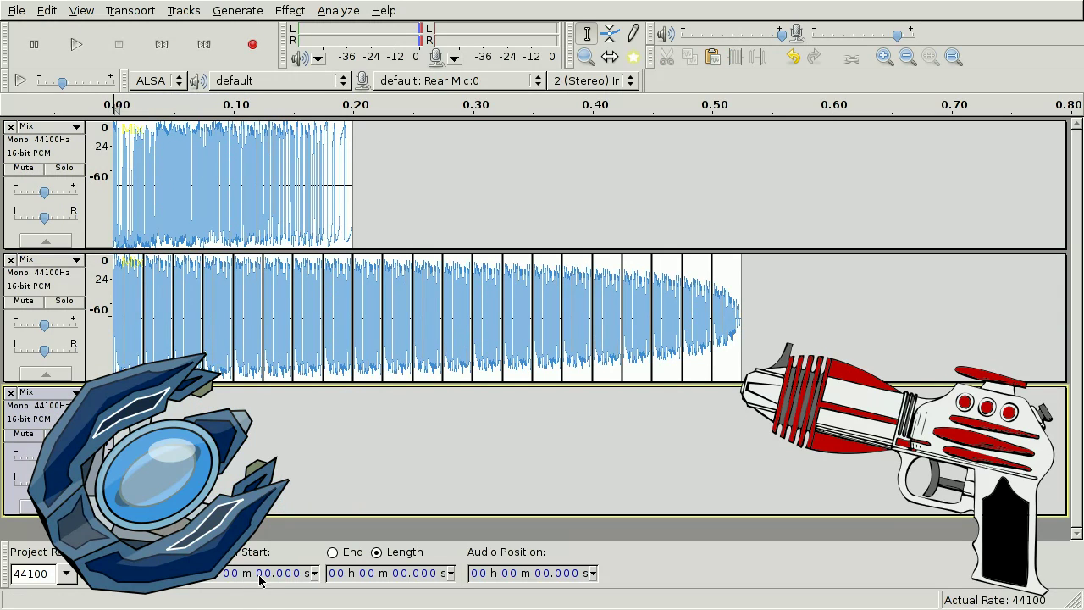
pyautogui.click(46, 9)
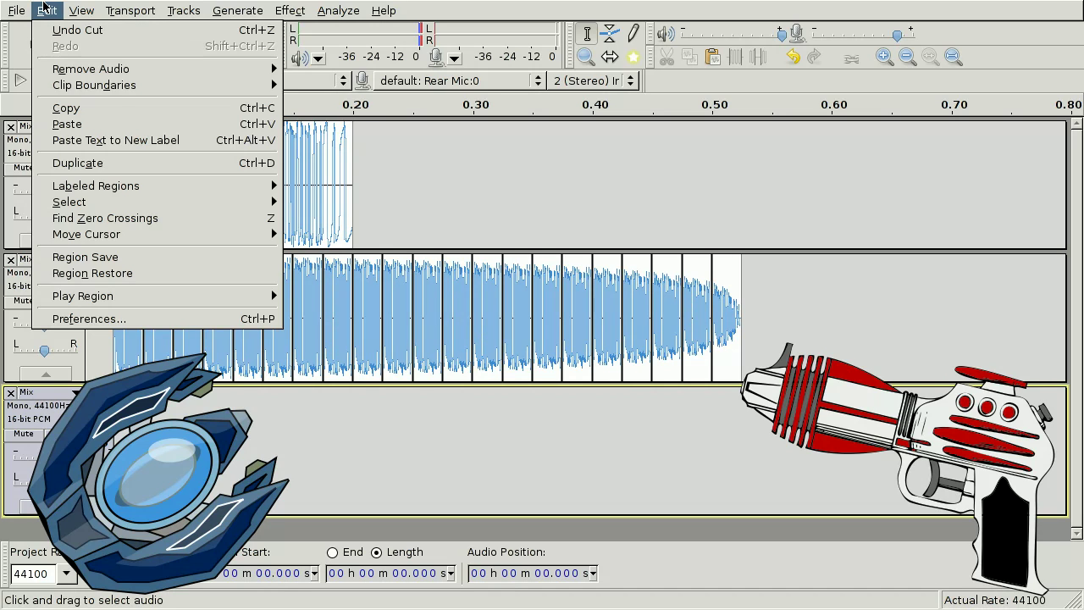
pyautogui.click(44, 7)
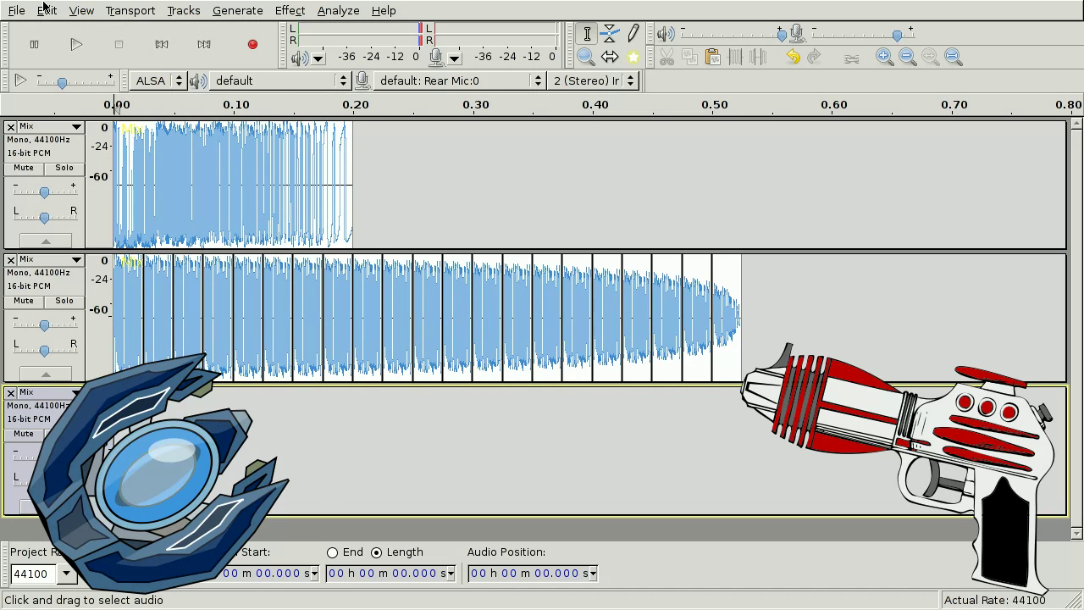
pyautogui.click(289, 574)
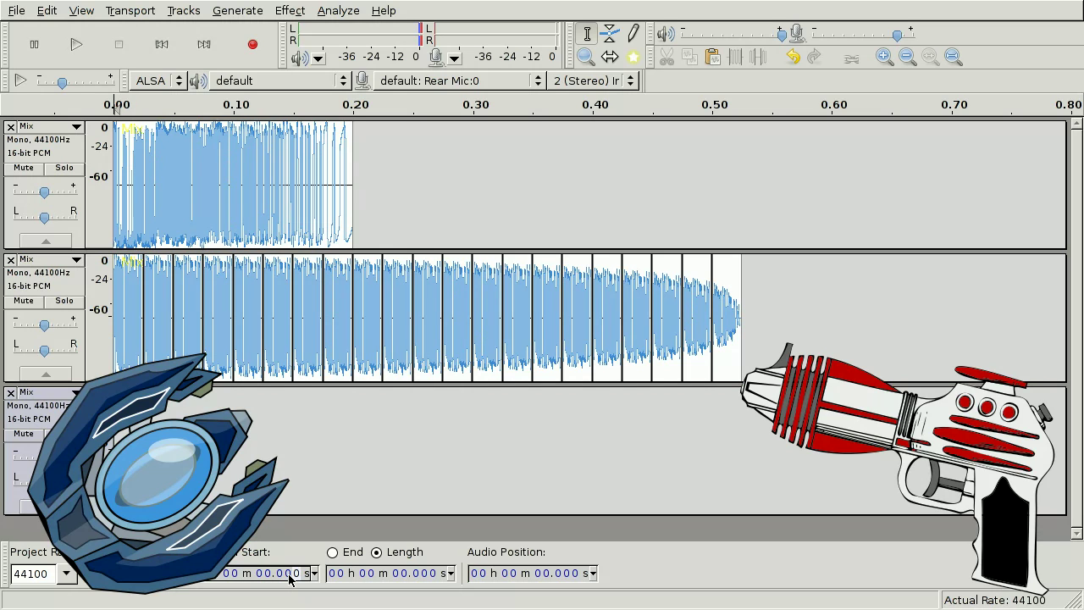
pyautogui.hotkey('ctrl', 'v')
# - Play all three layered tracks together and mix and render them into a single track
pyautogui.hotkey('ctrl', 'a')
pyautogui.press('space')
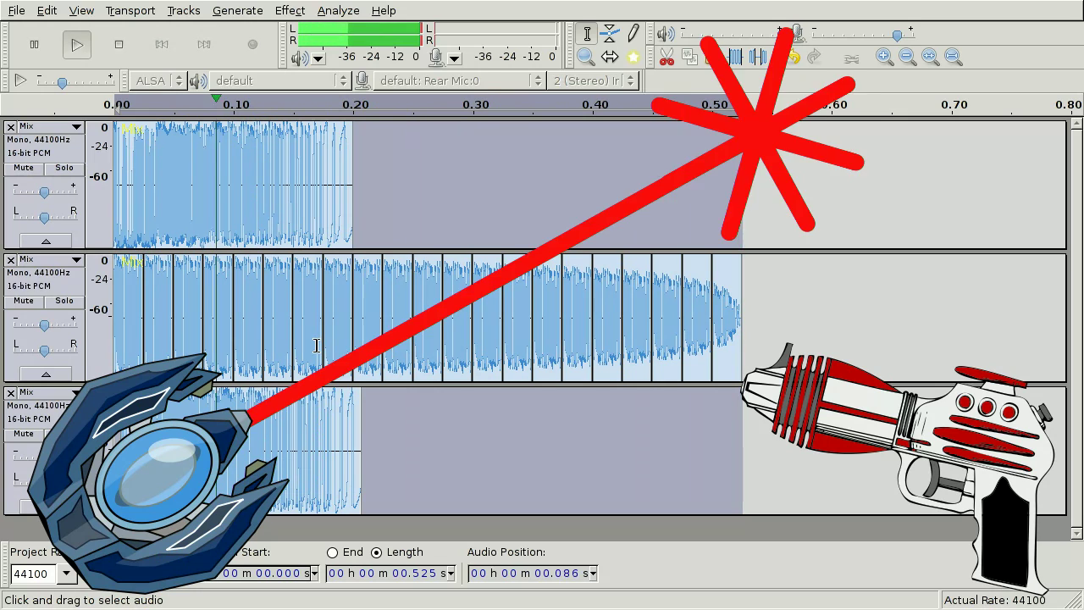
pyautogui.click(166, 12)
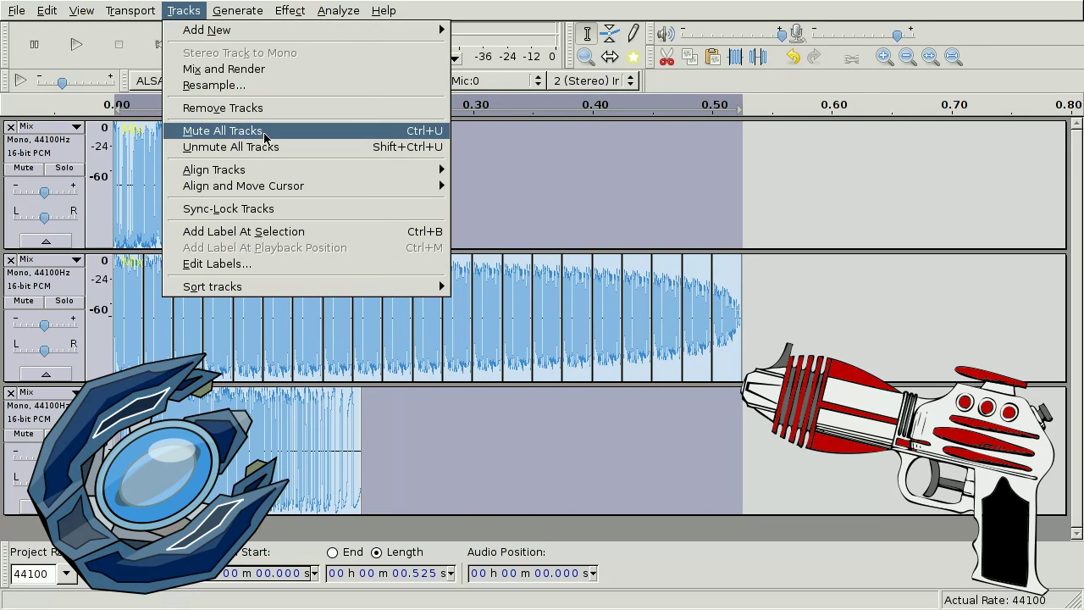
pyautogui.click(254, 69)
pyautogui.press('space')
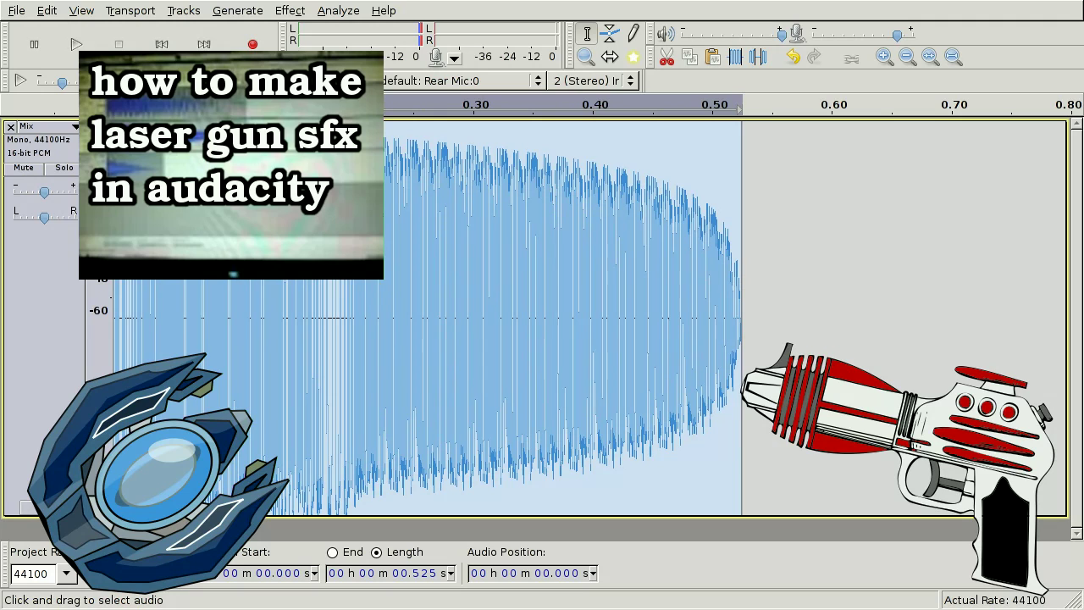
pyautogui.hotkey('ctrl', 'f')
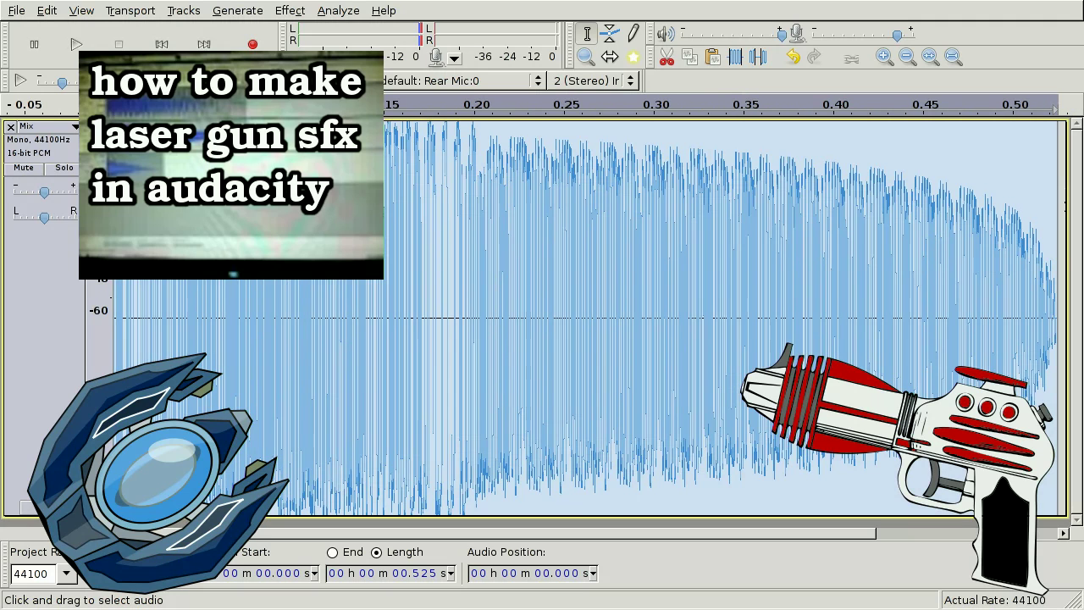